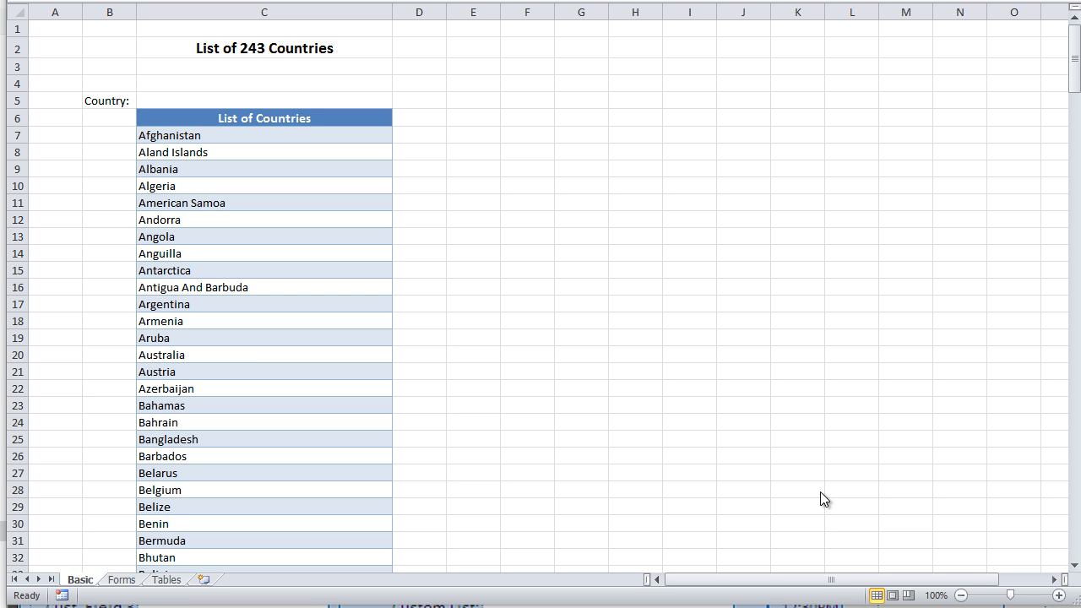
Look through the list of countries below the empty Country entry cell C5
{"action": "left_click", "coordinate": [158, 102]}
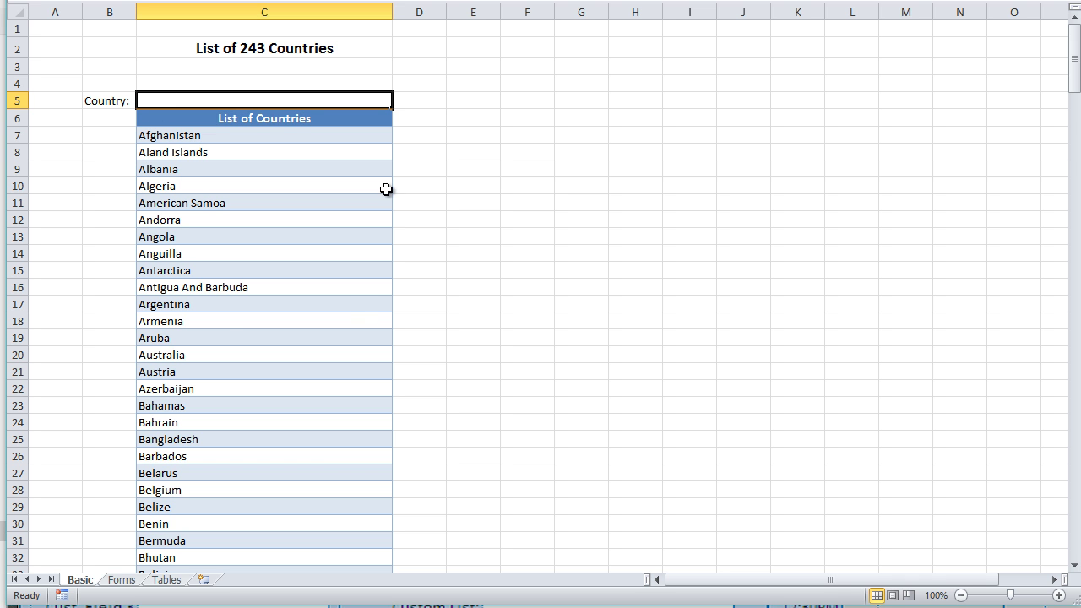
{"action": "left_click", "coordinate": [203, 136]}
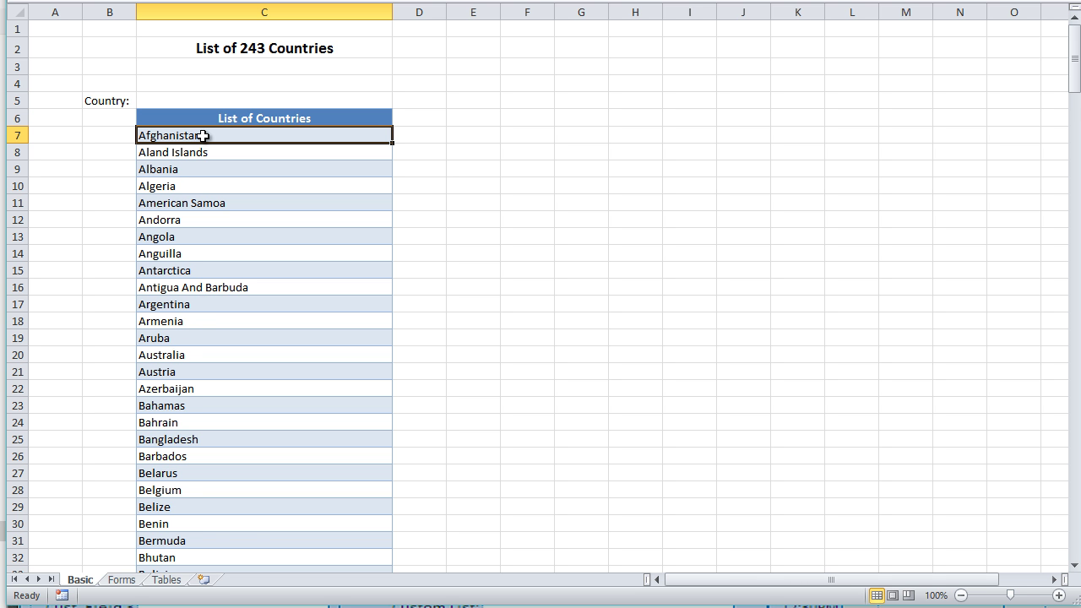
{"action": "scroll", "coordinate": [220, 169], "scroll_direction": "down", "scroll_amount": 11}
{"action": "scroll", "coordinate": [232, 265], "scroll_direction": "up", "scroll_amount": 11}
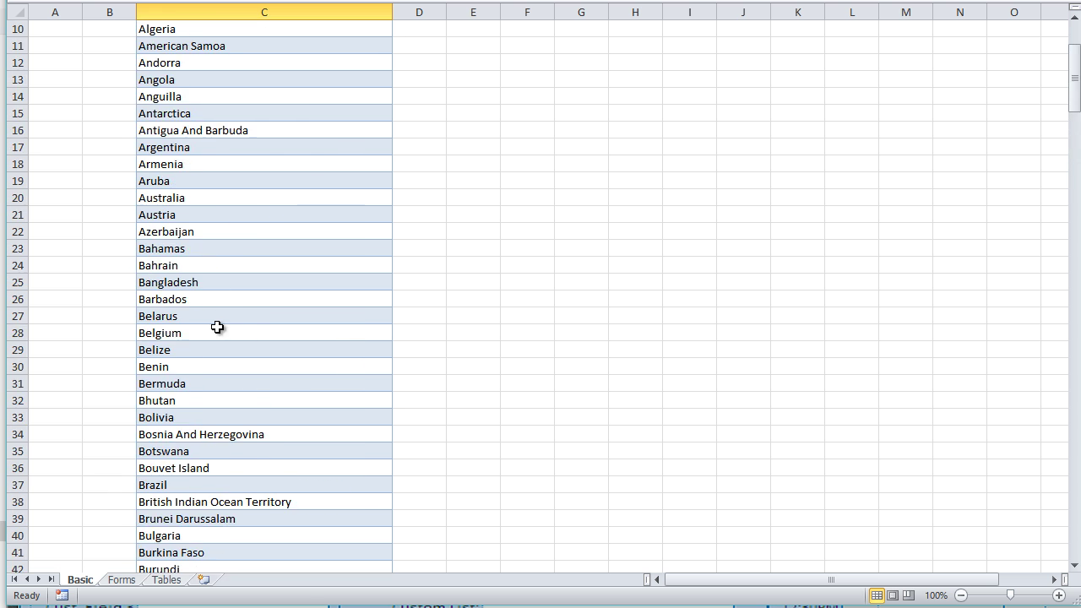
{"action": "scroll", "coordinate": [217, 327], "scroll_direction": "down", "scroll_amount": 10}
{"action": "left_click_drag", "start_coordinate": [1076, 135], "coordinate": [1033, 49]}
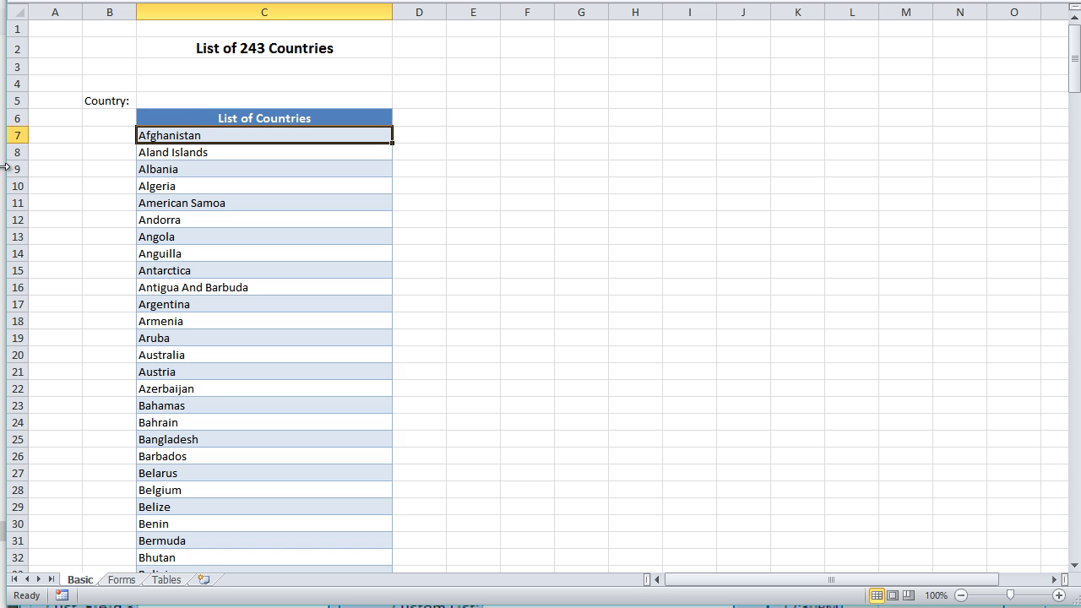
Enter Armenia in cell C5 directly above the list header, accepting the autocomplete suggestion, and clear the cell again
{"action": "left_click", "coordinate": [183, 99]}
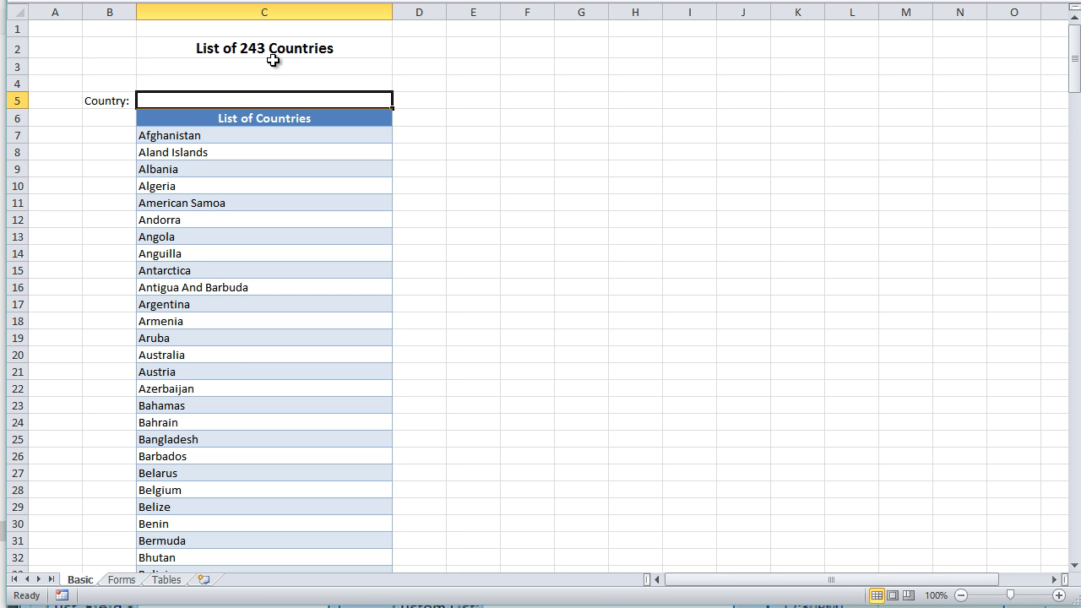
{"action": "type", "text": "armenia"}
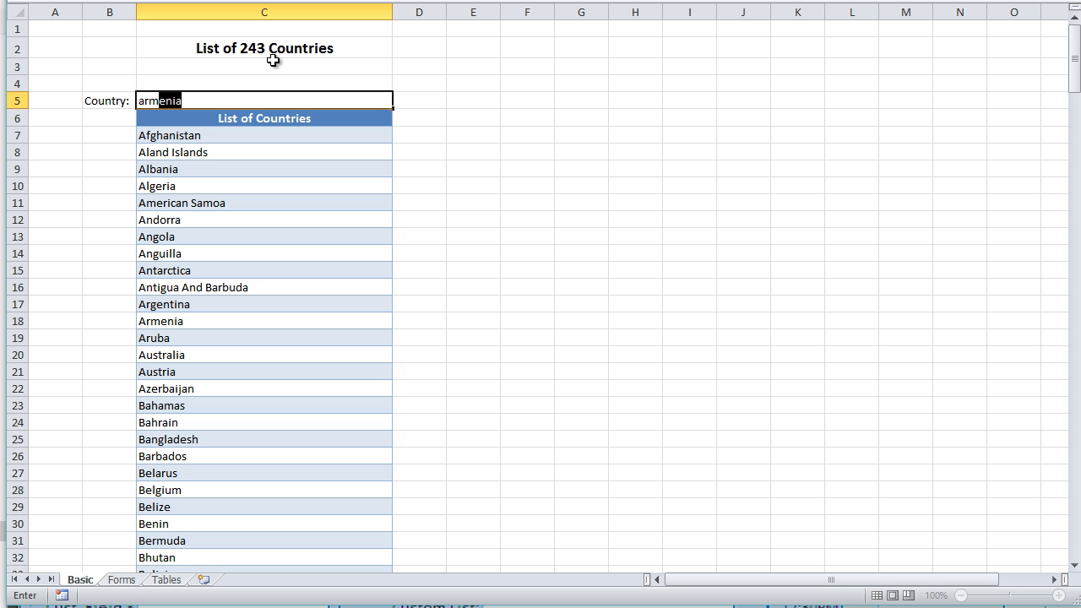
{"action": "key", "text": "Return"}
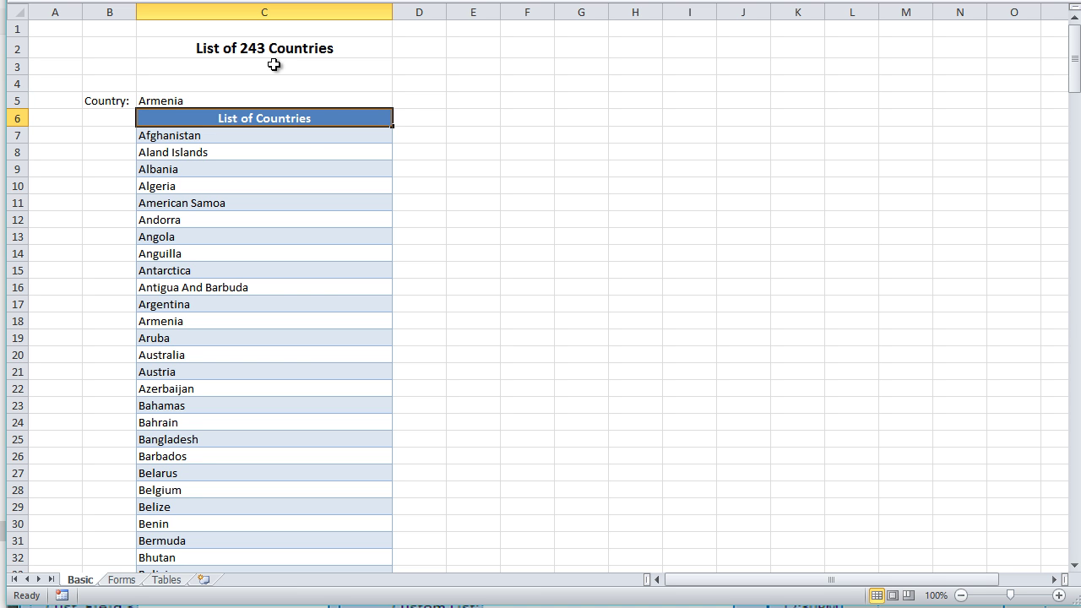
{"action": "left_click", "coordinate": [289, 101]}
{"action": "key", "text": "Delete"}
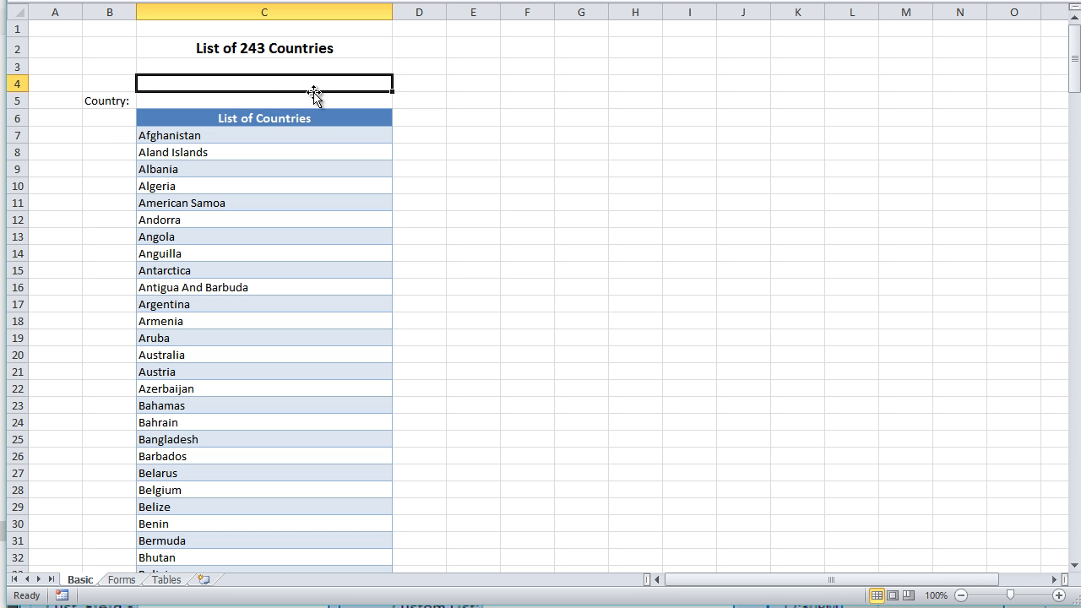
Move the Country: label from cell B5 up to B4, leaving row 5 as a gap above the list
{"action": "left_click", "coordinate": [107, 98]}
{"action": "left_click_drag", "start_coordinate": [105, 91], "coordinate": [152, 101]}
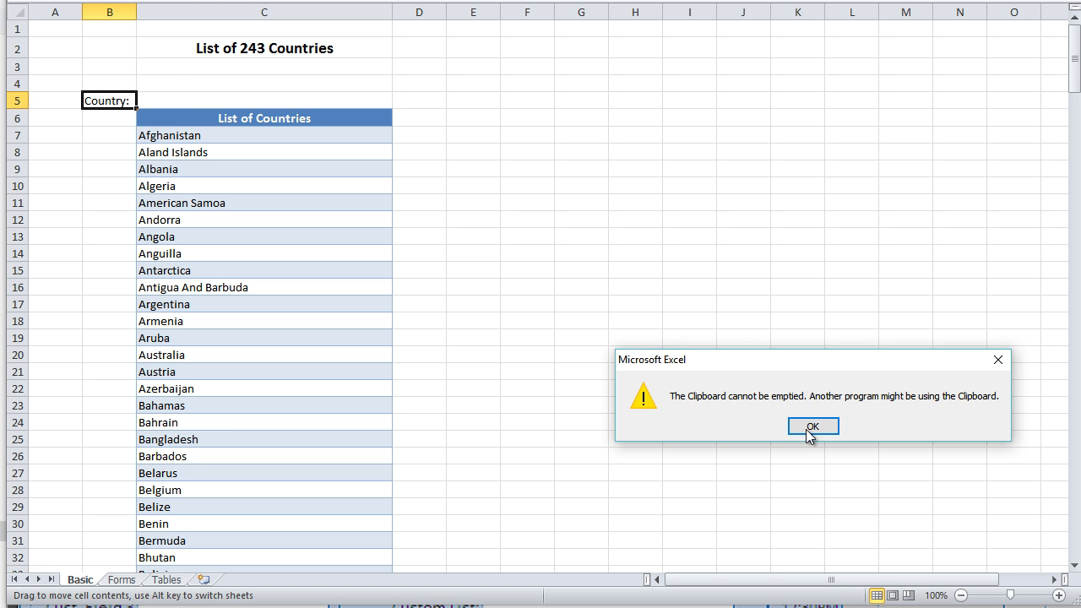
{"action": "left_click", "coordinate": [812, 426]}
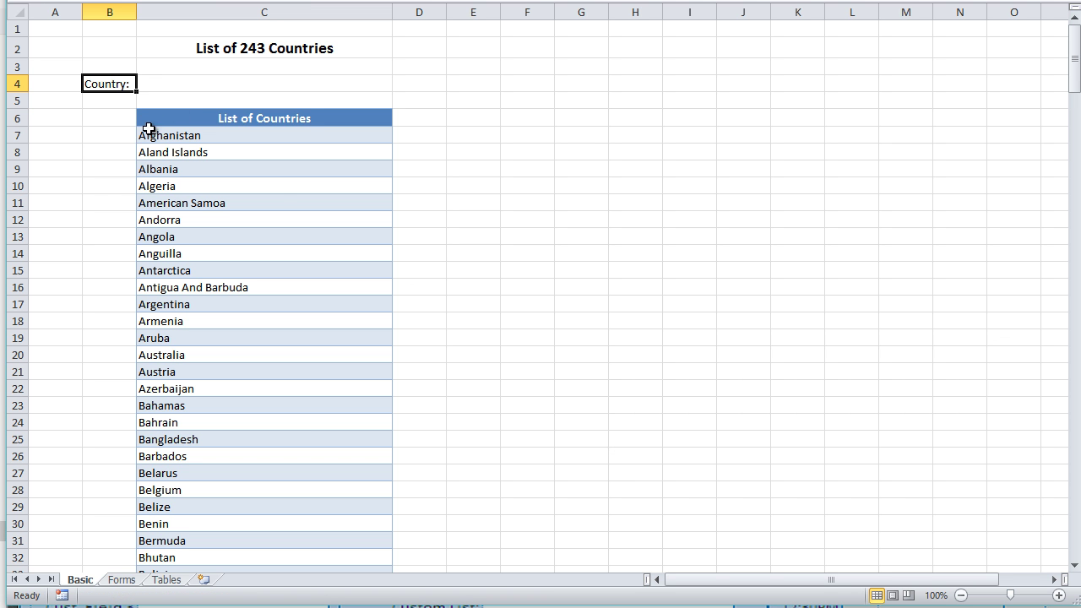
Try entering Arme in cell C4 to test autocomplete across the blank row, and erase the entry
{"action": "left_click", "coordinate": [147, 102]}
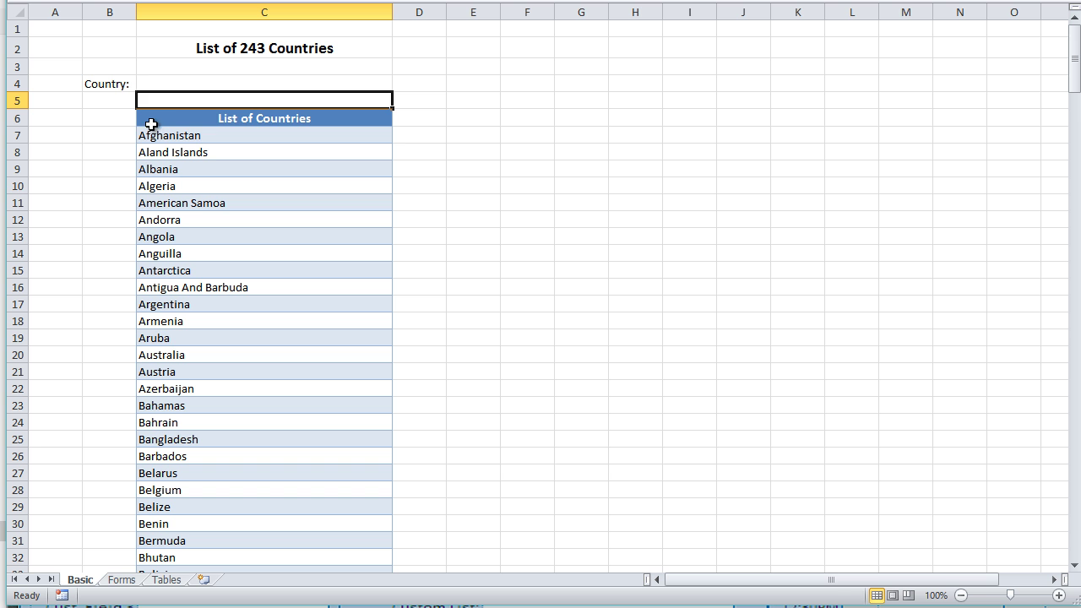
{"action": "left_click_drag", "start_coordinate": [144, 136], "coordinate": [150, 335]}
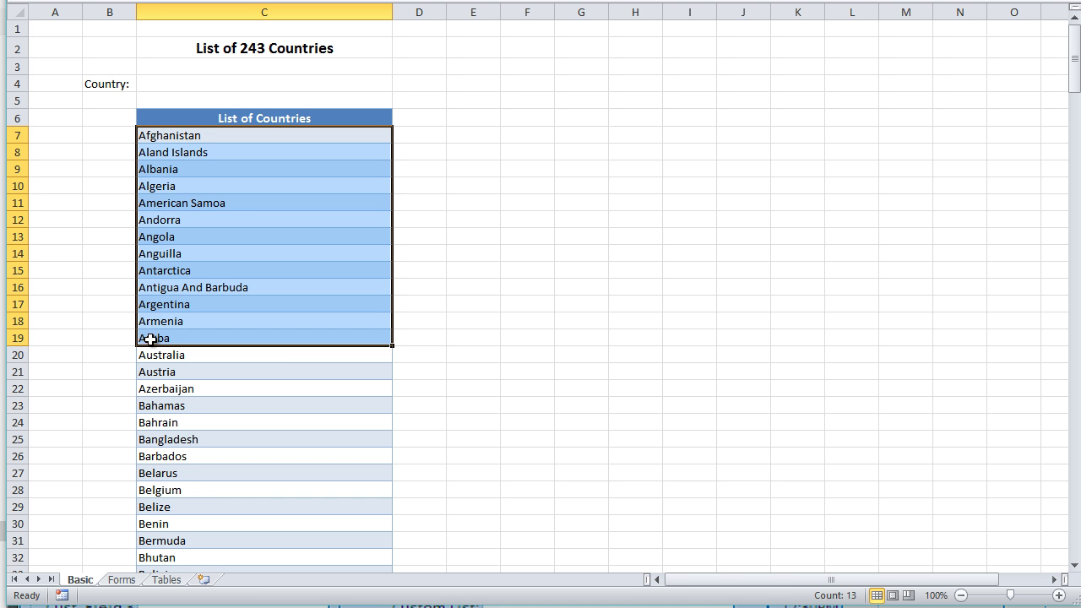
{"action": "left_click", "coordinate": [177, 85]}
{"action": "type", "text": "Arme"}
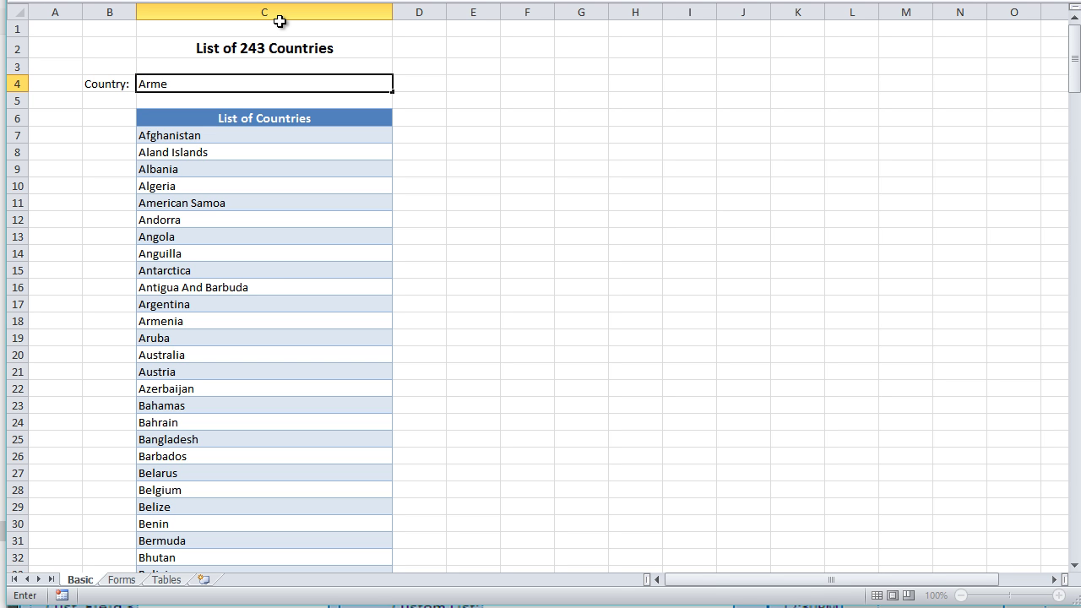
{"action": "key", "text": "BackSpace"}
{"action": "key", "text": "BackSpace"}
{"action": "key", "text": "BackSpace"}
{"action": "key", "text": "BackSpace"}
{"action": "key", "text": "BackSpace"}
{"action": "left_click", "coordinate": [475, 87]}
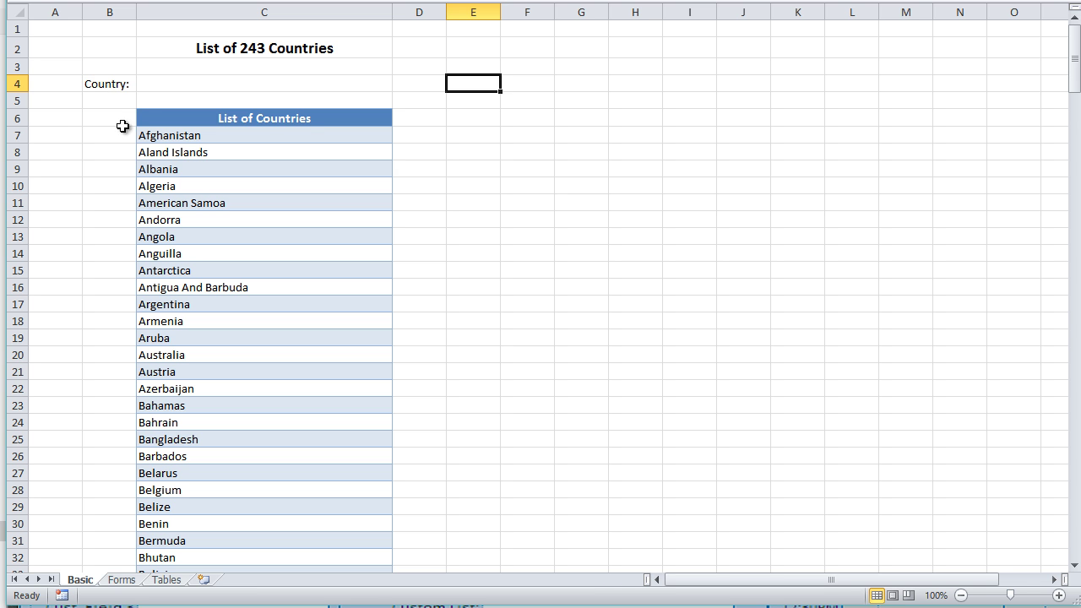
Enter x in cells B5 and B6 below the Country: label
{"action": "left_click", "coordinate": [123, 101]}
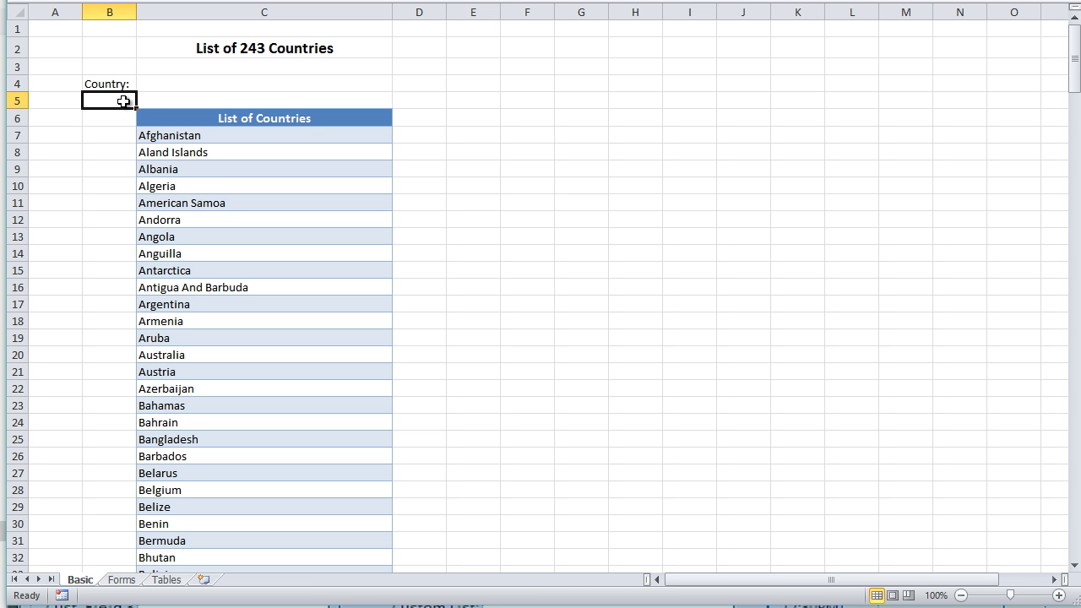
{"action": "left_click", "coordinate": [210, 83]}
{"action": "left_click_drag", "start_coordinate": [209, 83], "coordinate": [127, 81]}
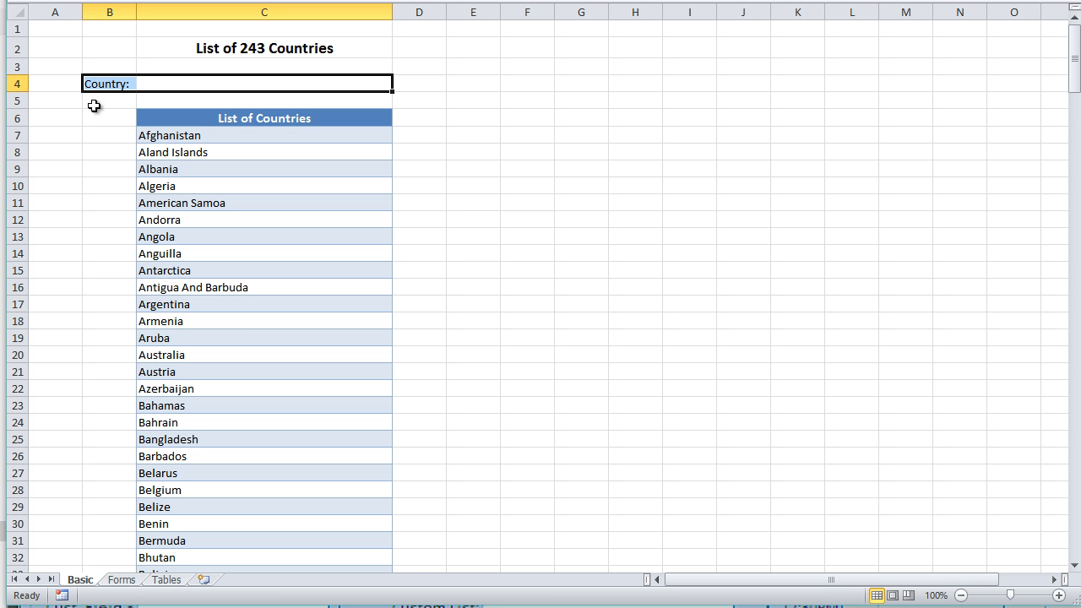
{"action": "left_click", "coordinate": [105, 96]}
{"action": "type", "text": "x"}
{"action": "key", "text": "Return"}
{"action": "type", "text": "x"}
{"action": "left_click", "coordinate": [126, 268]}
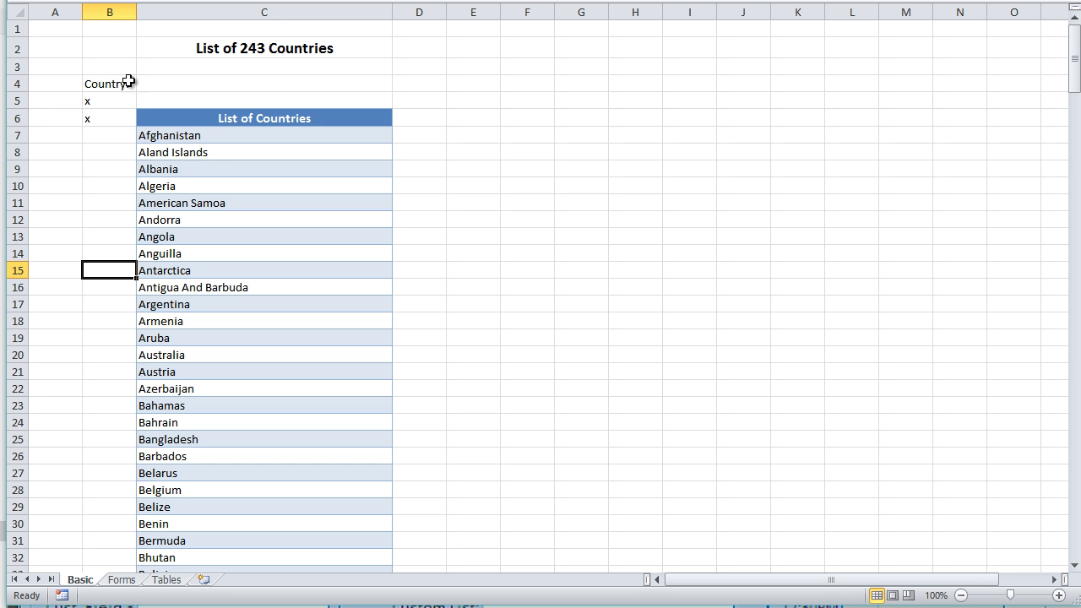
Enter x in cell B7 beside Afghanistan to extend the markers down to the list's first entry
{"action": "left_click_drag", "start_coordinate": [173, 82], "coordinate": [110, 120]}
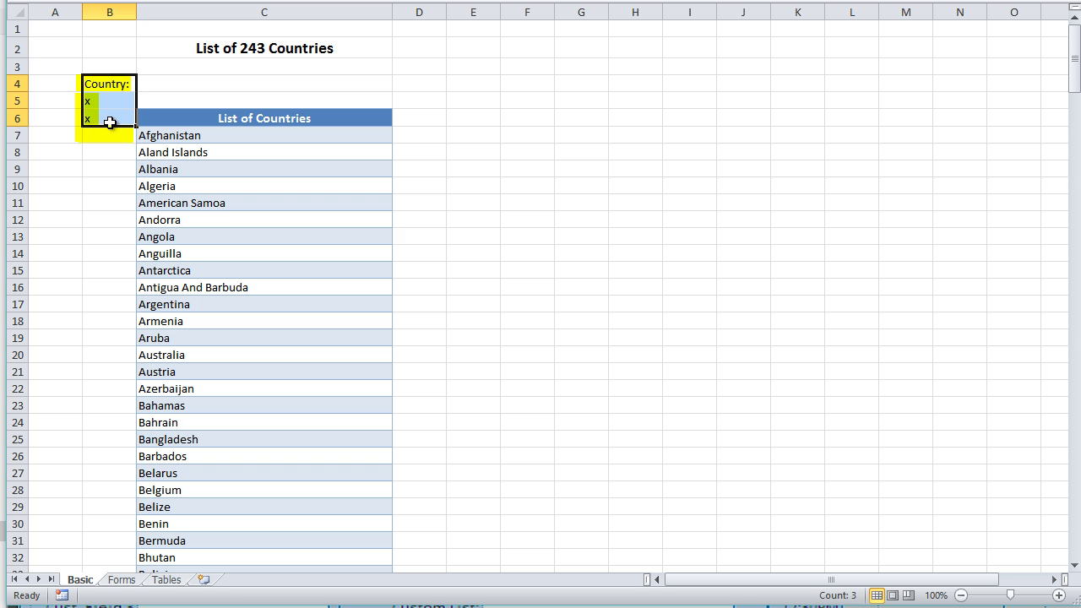
{"action": "left_click", "coordinate": [112, 134]}
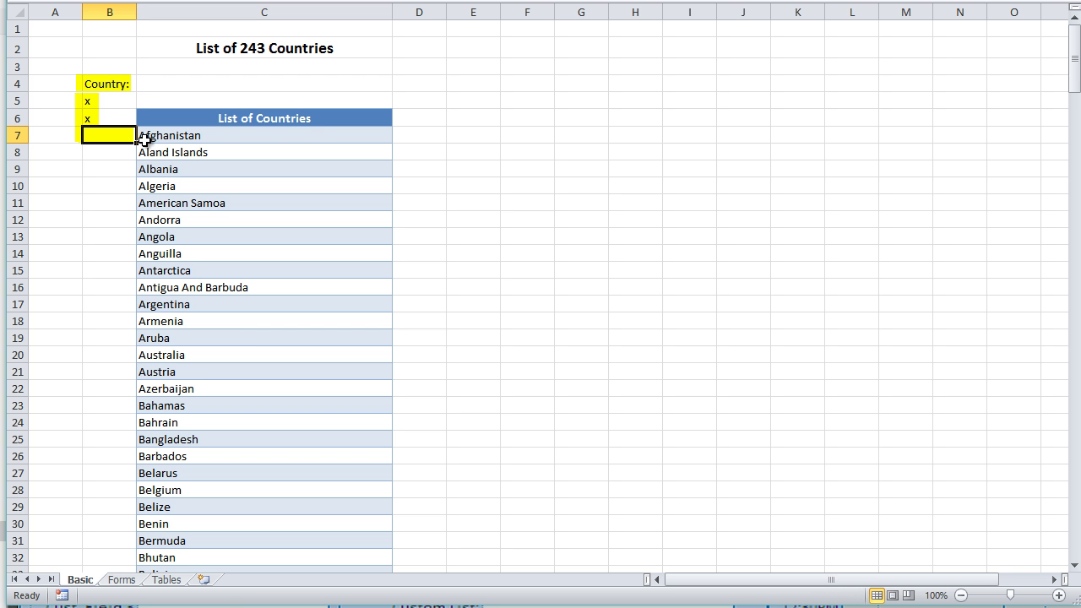
{"action": "left_click", "coordinate": [150, 96]}
{"action": "left_click_drag", "start_coordinate": [109, 83], "coordinate": [89, 133]}
Enter Armenia in the Country cell C4
{"action": "left_click", "coordinate": [171, 83]}
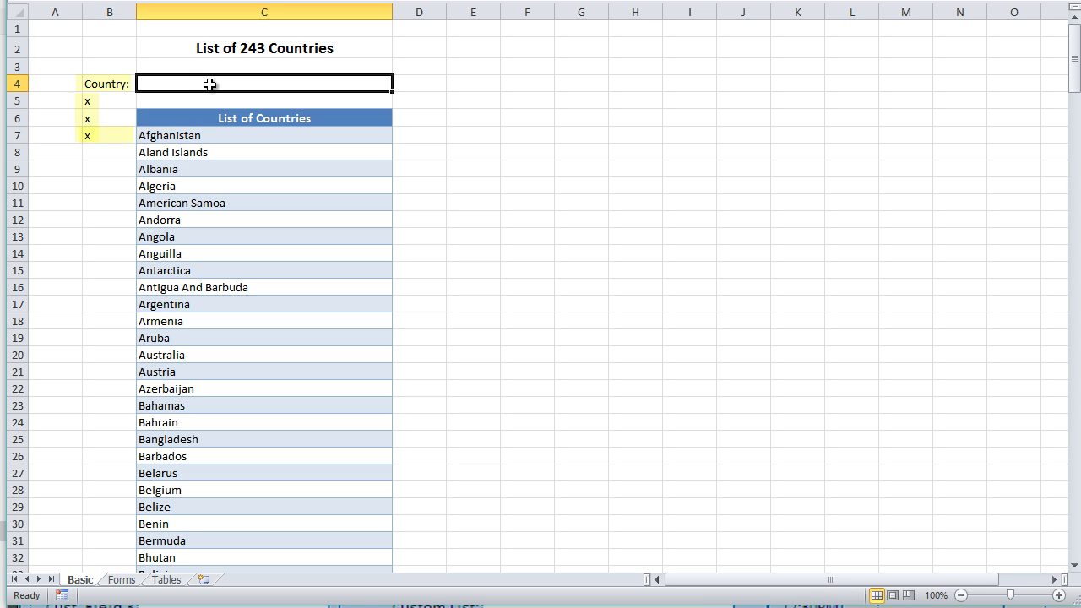
{"action": "type", "text": "Armenia"}
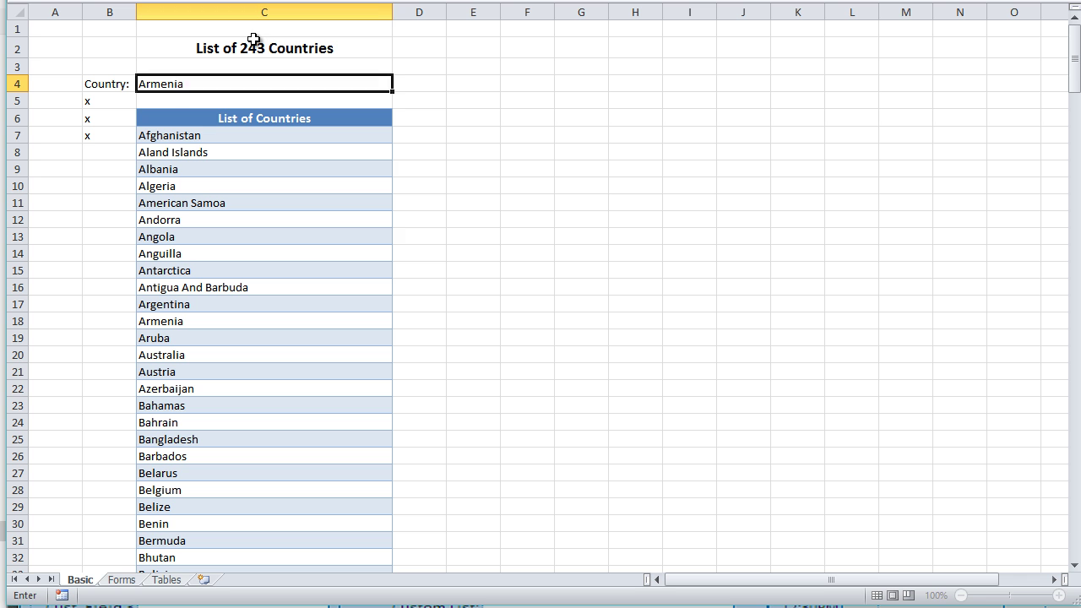
{"action": "key", "text": "Tab"}
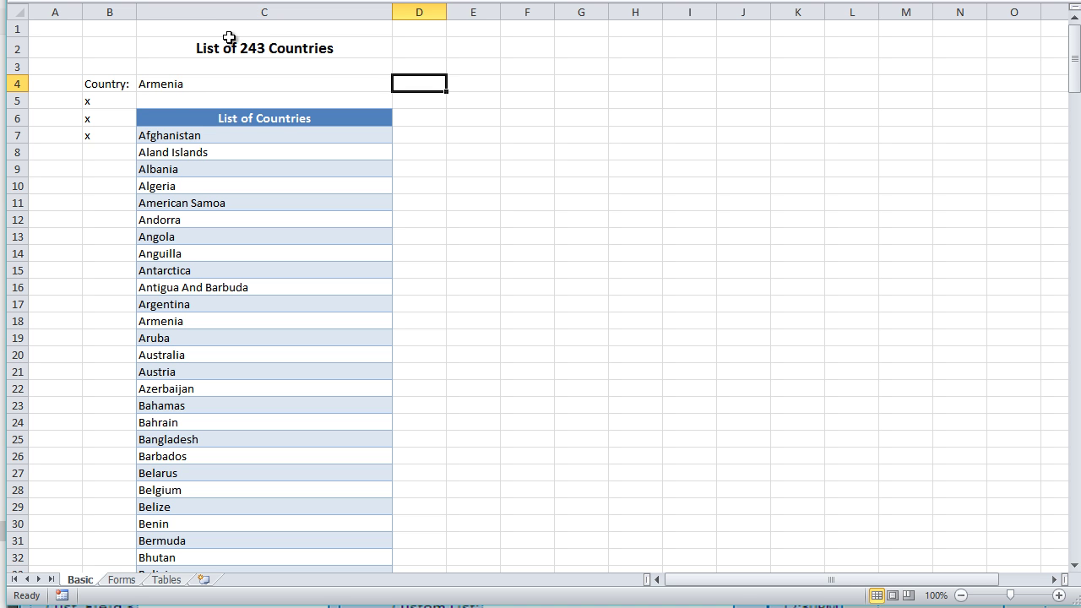
{"action": "left_click", "coordinate": [174, 83]}
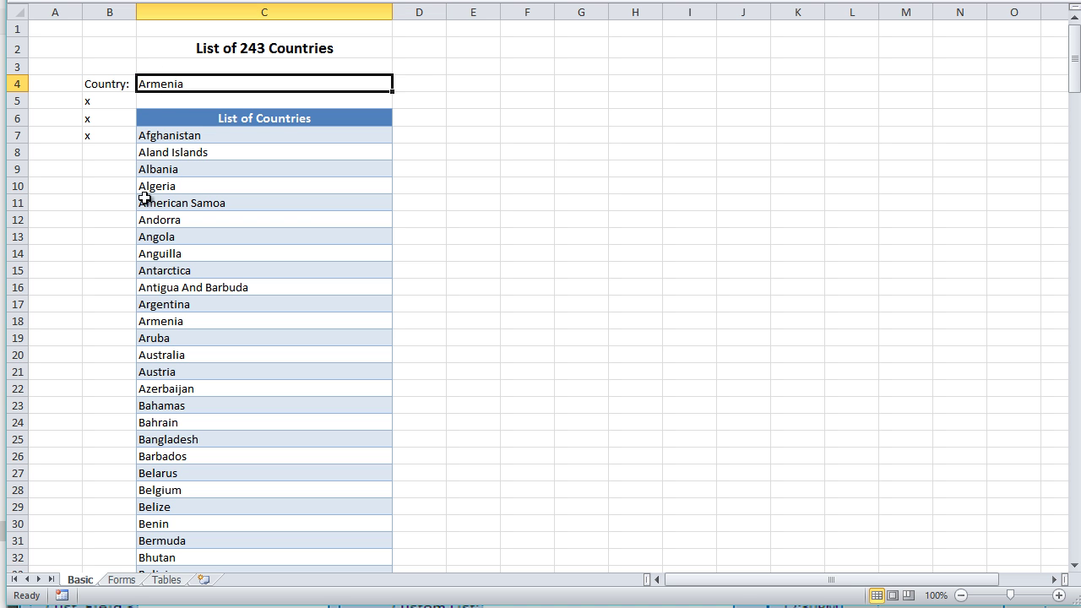
Remove the x from cell B5 and try entering arme in C4 in place of Armenia, erasing the attempt
{"action": "left_click", "coordinate": [94, 101]}
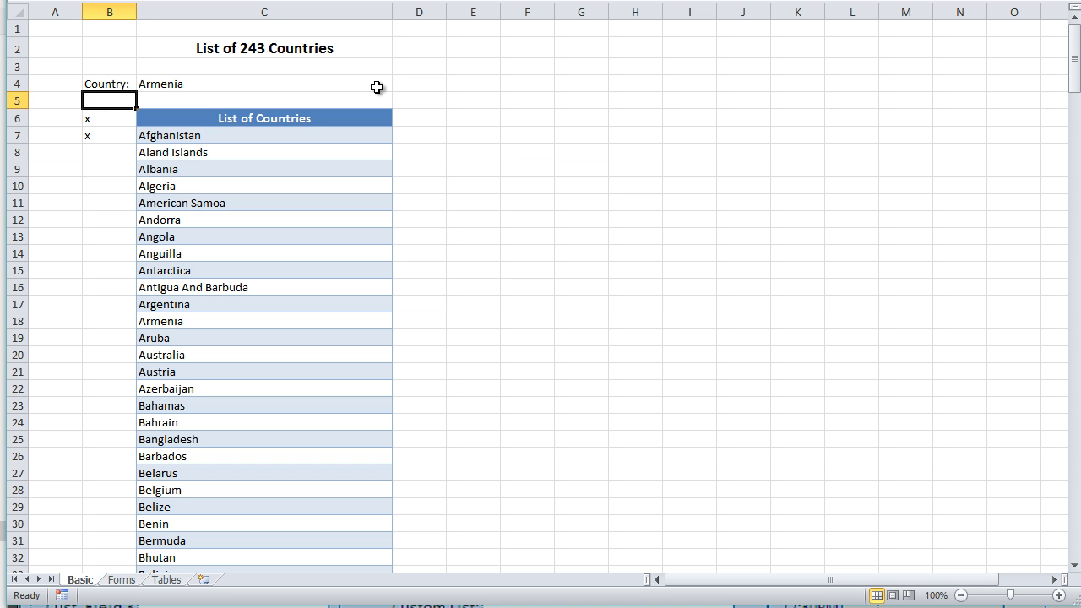
{"action": "left_click", "coordinate": [276, 82]}
{"action": "key", "text": "Delete"}
{"action": "type", "text": "arme"}
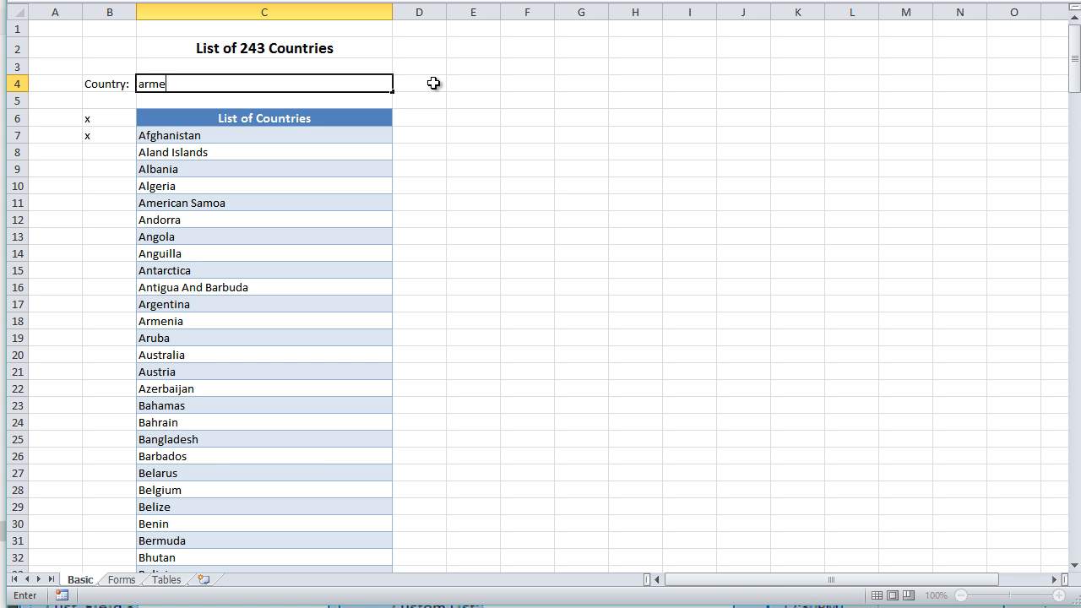
{"action": "key", "text": "BackSpace"}
{"action": "key", "text": "BackSpace"}
Enter x in cell B5 again to restore the marker below the Country: label
{"action": "left_click", "coordinate": [131, 99]}
{"action": "type", "text": "x"}
{"action": "left_click", "coordinate": [241, 96]}
Clear the x markers from cells B5, B6 and B7
{"action": "left_click", "coordinate": [122, 104]}
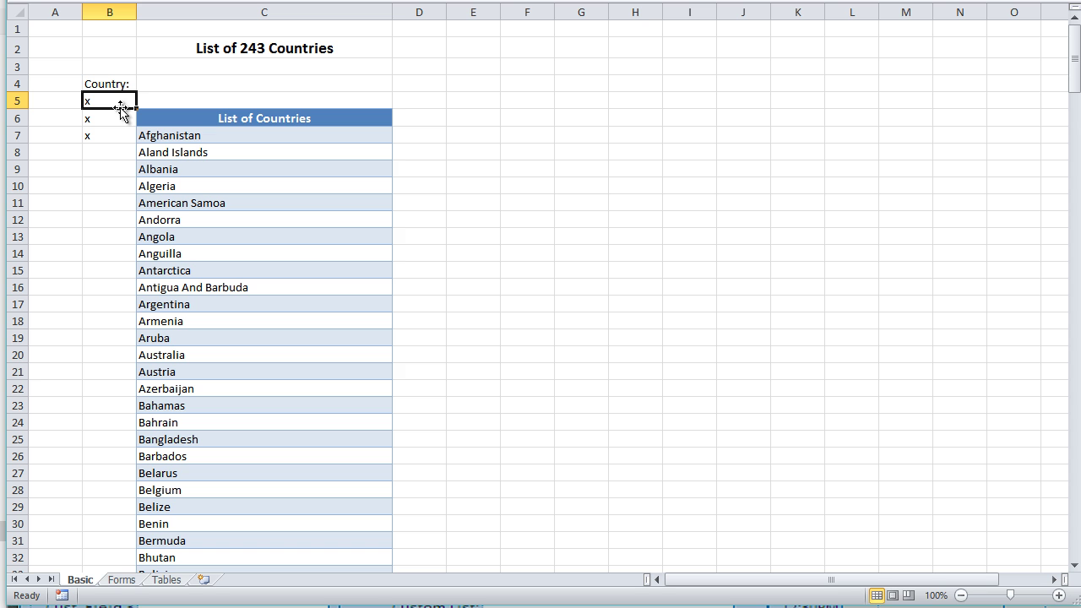
{"action": "key", "text": "BackSpace"}
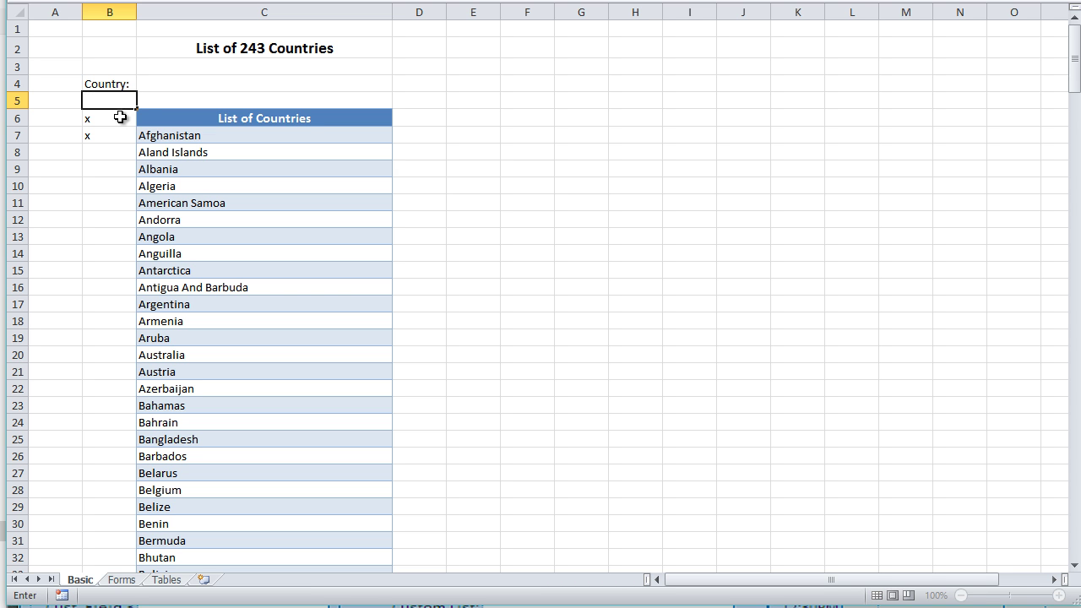
{"action": "left_click", "coordinate": [113, 117]}
{"action": "key", "text": "BackSpace"}
{"action": "left_click", "coordinate": [115, 140]}
{"action": "key", "text": "BackSpace"}
{"action": "left_click", "coordinate": [113, 152]}
Enter Armenia in cell C4 using the autocomplete suggestion and clear the cell again
{"action": "left_click", "coordinate": [176, 86]}
{"action": "type", "text": "armenia"}
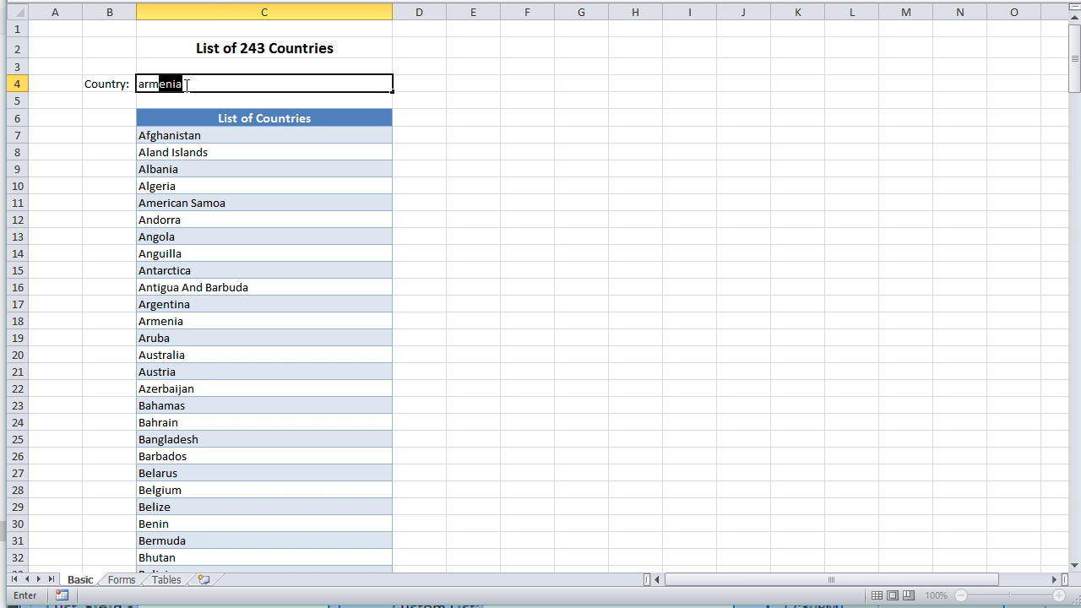
{"action": "key", "text": "Return"}
{"action": "left_click", "coordinate": [183, 84]}
{"action": "key", "text": "Delete"}
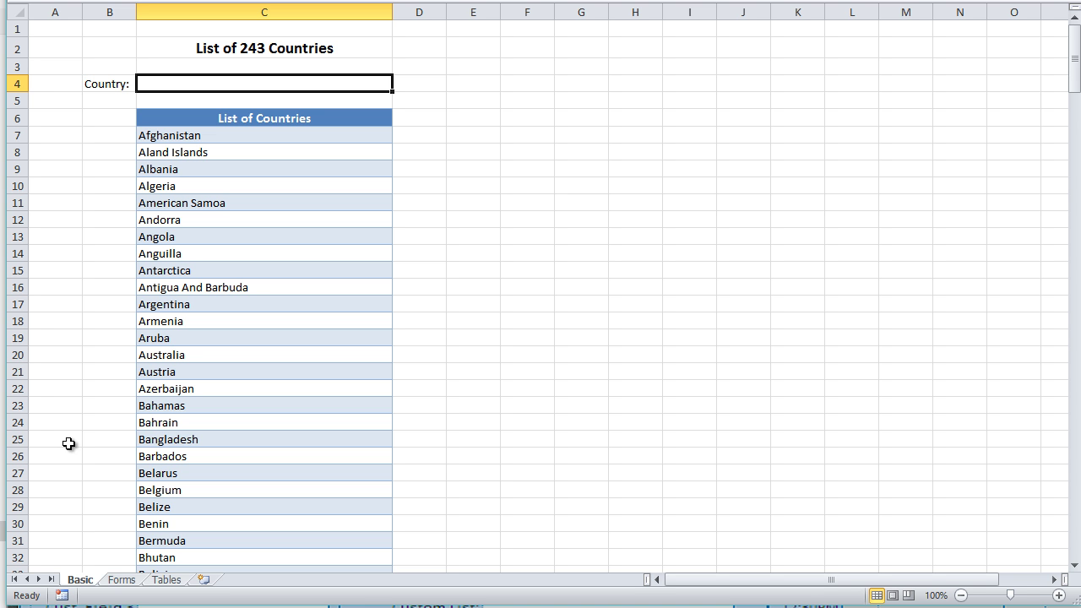
Open the Forms sheet and enter the person's first name in the Name field
{"action": "left_click", "coordinate": [122, 581]}
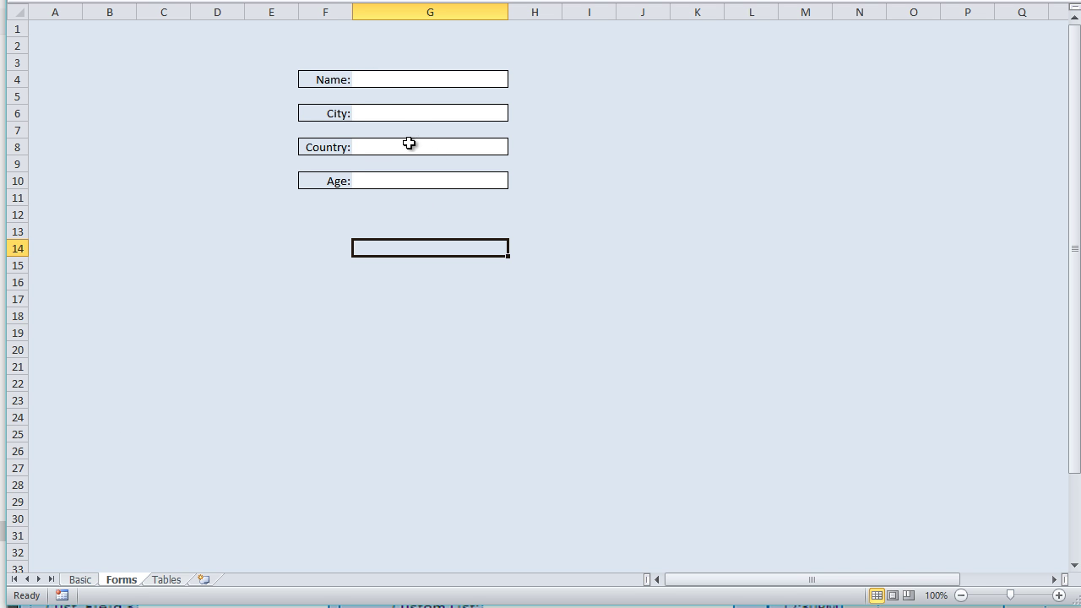
{"action": "left_click", "coordinate": [413, 70]}
{"action": "left_click", "coordinate": [417, 78]}
{"action": "type", "text": "Fred"}
{"action": "key", "text": "Tab"}
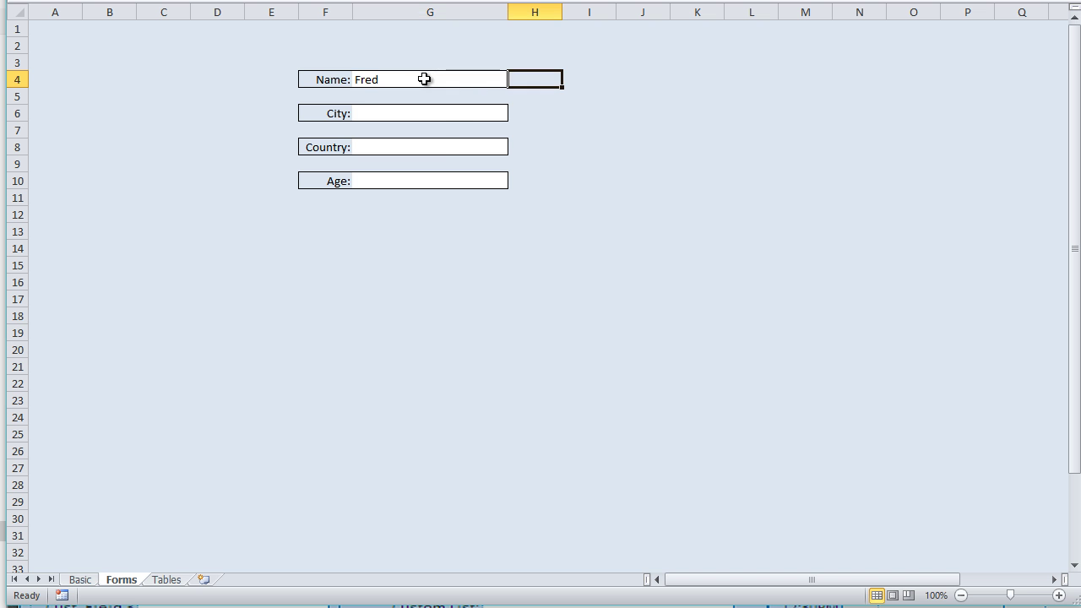
Enter Los Angeles in the form's City field and move on to the Country field
{"action": "double_click", "coordinate": [439, 108]}
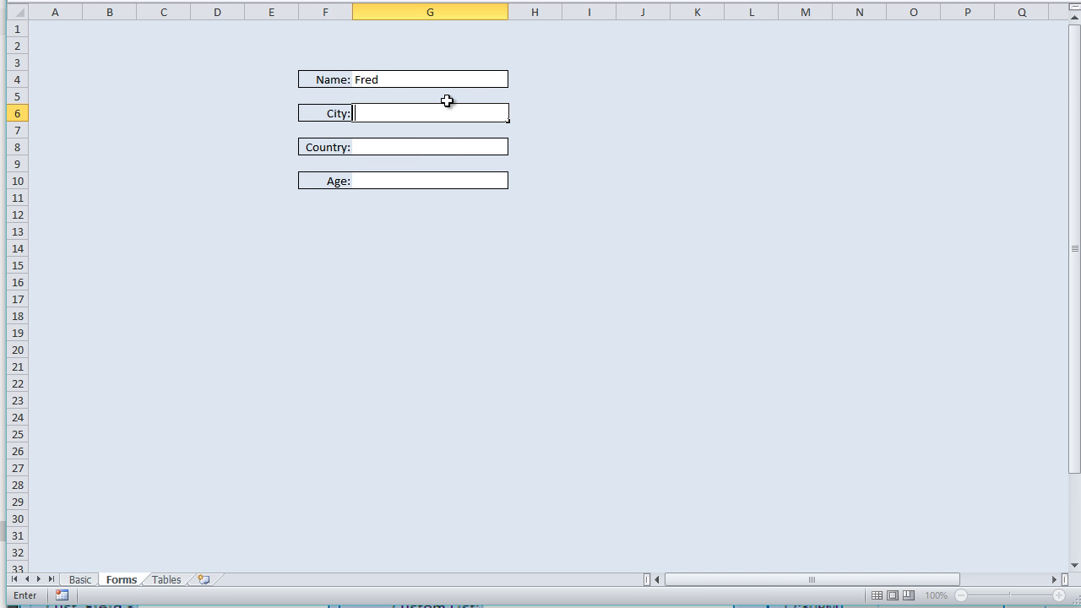
{"action": "type", "text": "Los ANgels"}
{"action": "key", "text": "BackSpace"}
{"action": "key", "text": "BackSpace"}
{"action": "key", "text": "BackSpace"}
{"action": "key", "text": "BackSpace"}
{"action": "type", "text": "nge"}
{"action": "key", "text": "Return"}
{"action": "key", "text": "Return"}
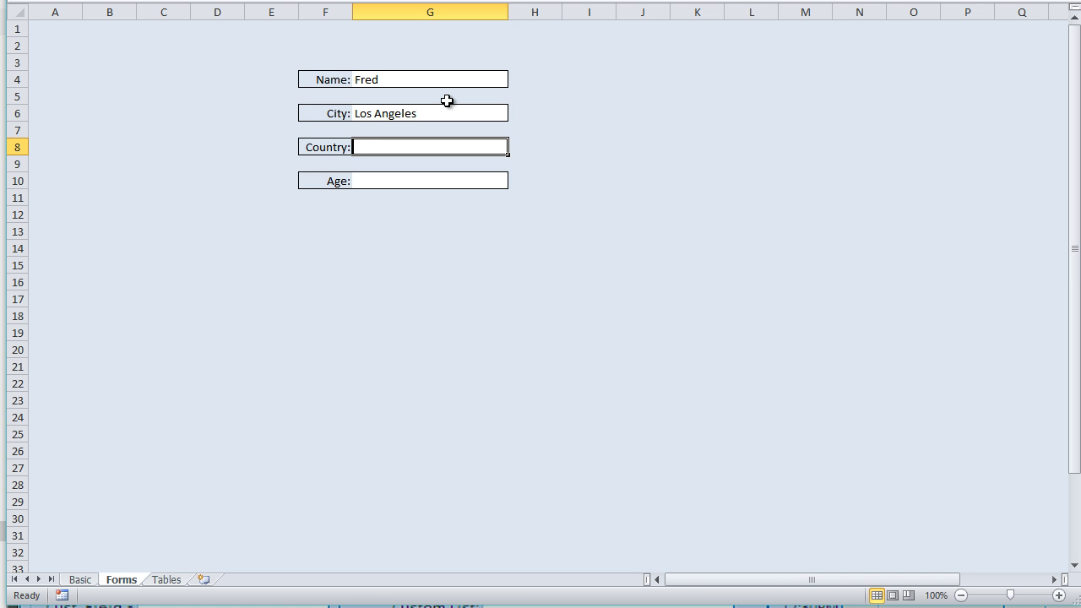
Try entering a country name beginning with United in the form's Country field, and erase it
{"action": "type", "text": "Un"}
{"action": "type", "text": "ite"}
{"action": "key", "text": "BackSpace"}
{"action": "type", "text": "te"}
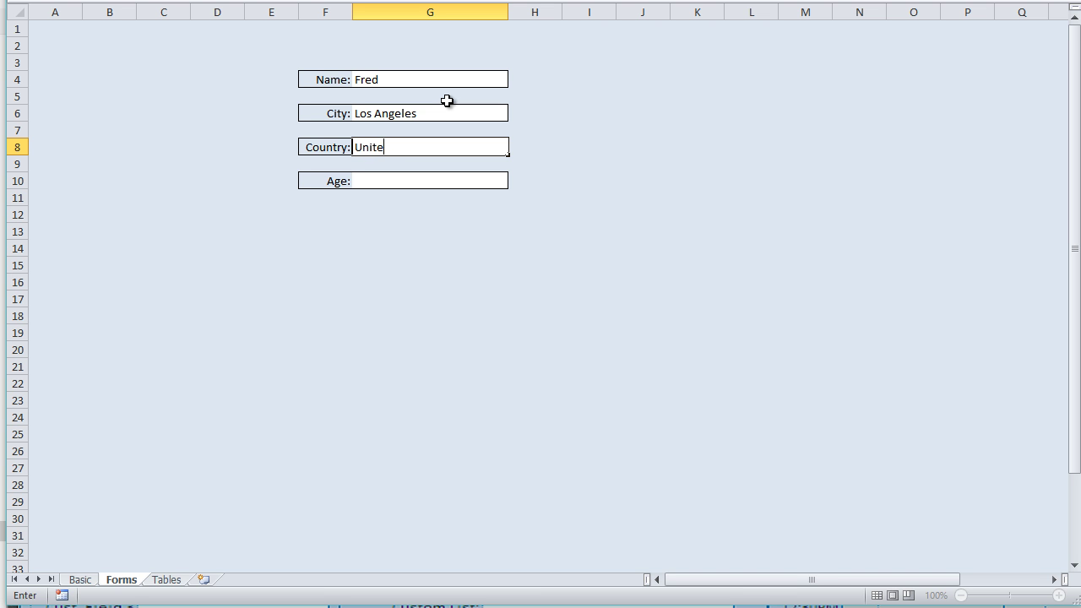
{"action": "type", "text": "deSta"}
{"action": "key", "text": "BackSpace"}
{"action": "key", "text": "BackSpace"}
{"action": "key", "text": "BackSpace"}
{"action": "key", "text": "BackSpace"}
{"action": "key", "text": "BackSpace"}
{"action": "key", "text": "BackSpace"}
{"action": "key", "text": "BackSpace"}
{"action": "key", "text": "BackSpace"}
{"action": "key", "text": "BackSpace"}
Copy the full country list from C7 to C249 on the Basic sheet, from Afghanistan to Zimbabwe
{"action": "left_click_drag", "start_coordinate": [358, 231], "coordinate": [371, 486]}
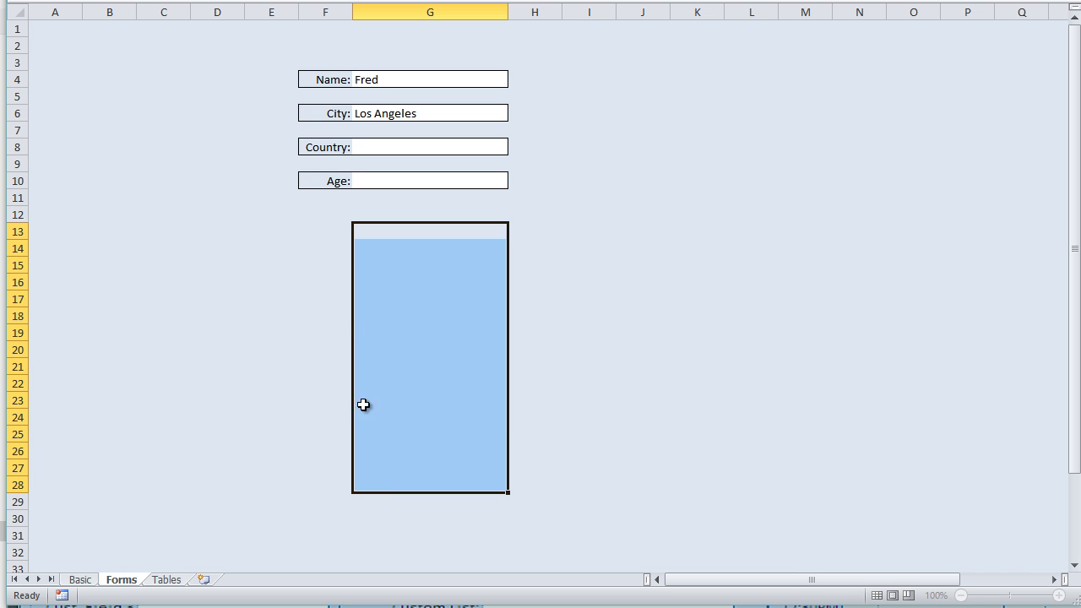
{"action": "left_click", "coordinate": [79, 581]}
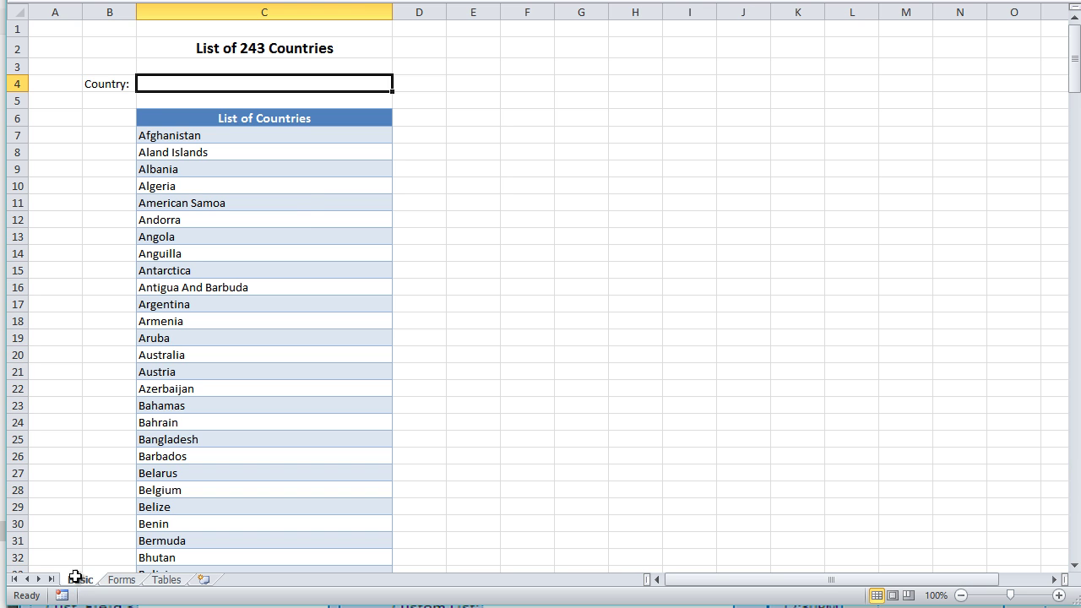
{"action": "left_click", "coordinate": [300, 135]}
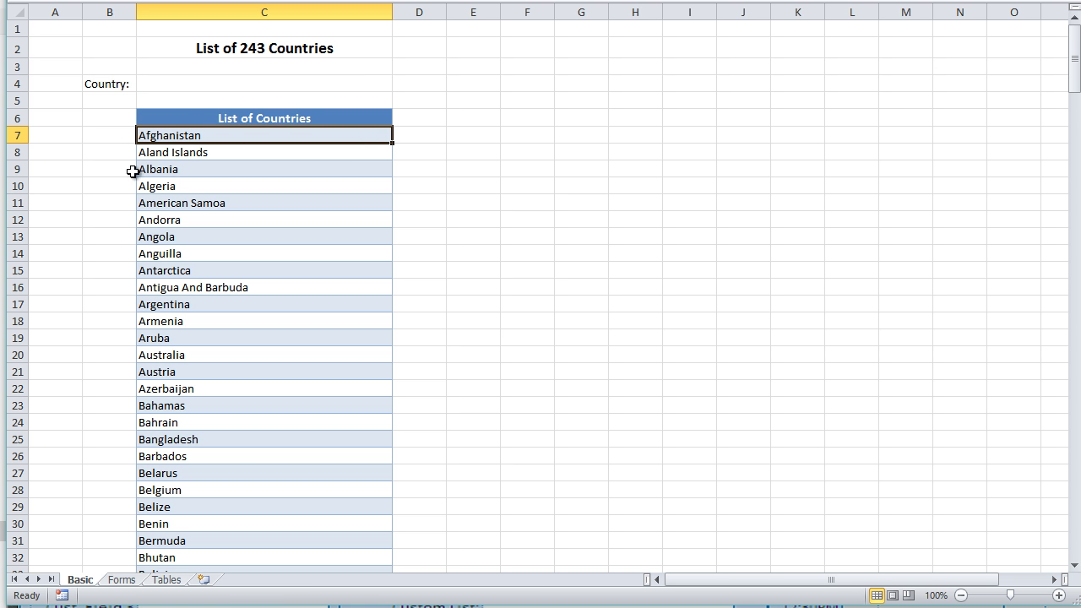
{"action": "key", "text": "ctrl+shift+Down"}
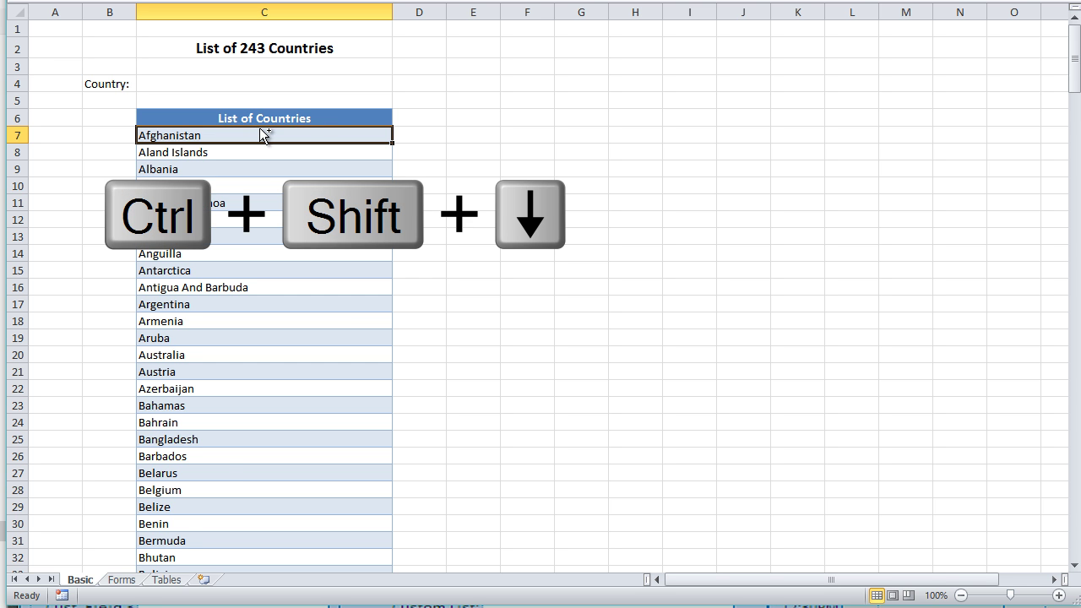
{"action": "key", "text": "ctrl+shift+Down"}
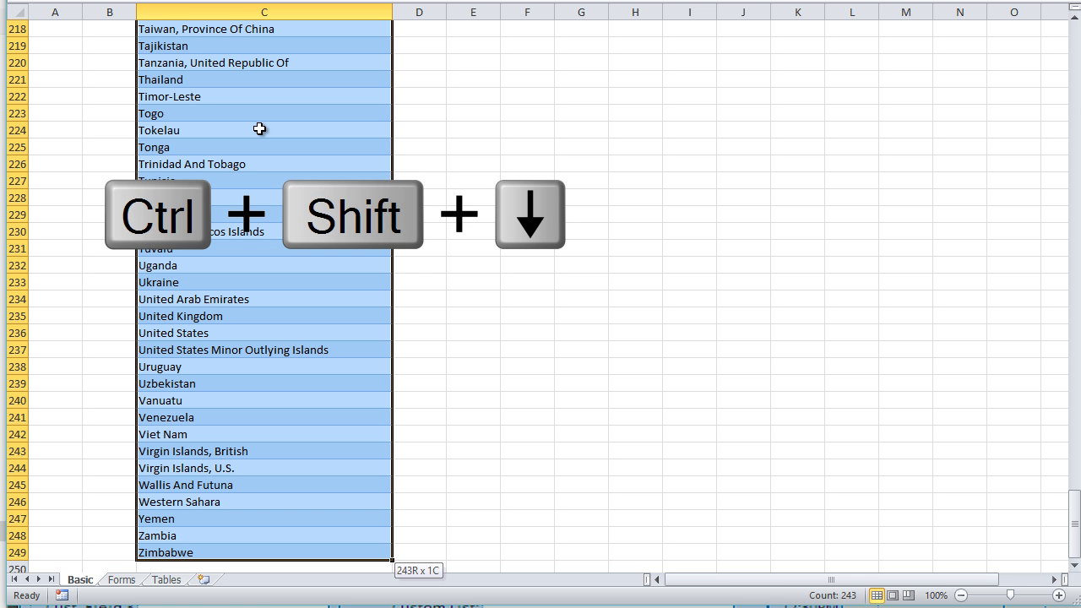
{"action": "key", "text": "ctrl+c"}
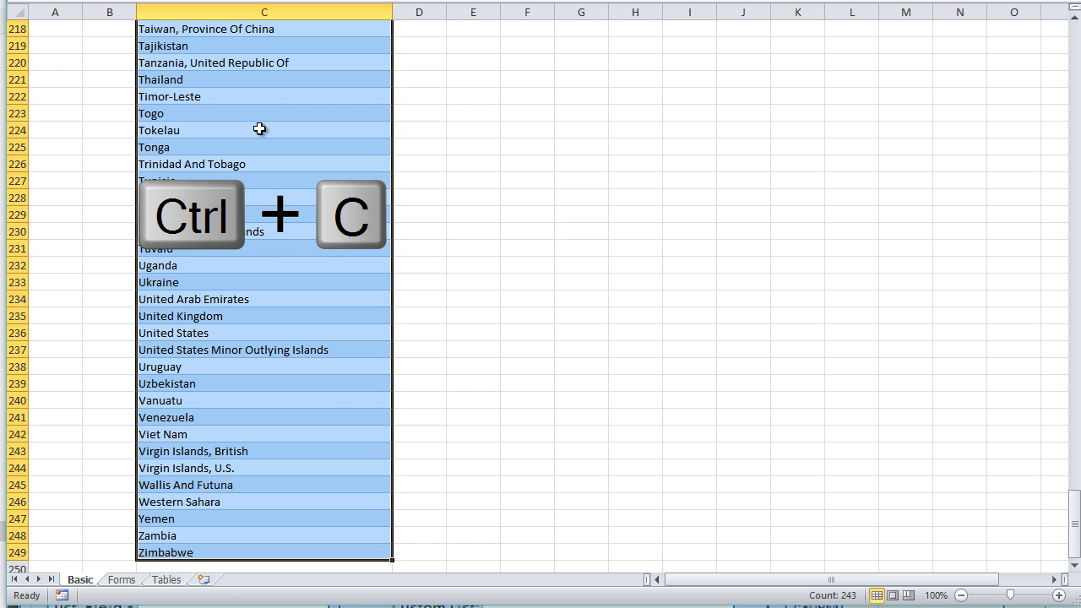
Paste the copied country list into the Forms sheet starting at cell G13, without its table formatting
{"action": "left_click", "coordinate": [122, 580]}
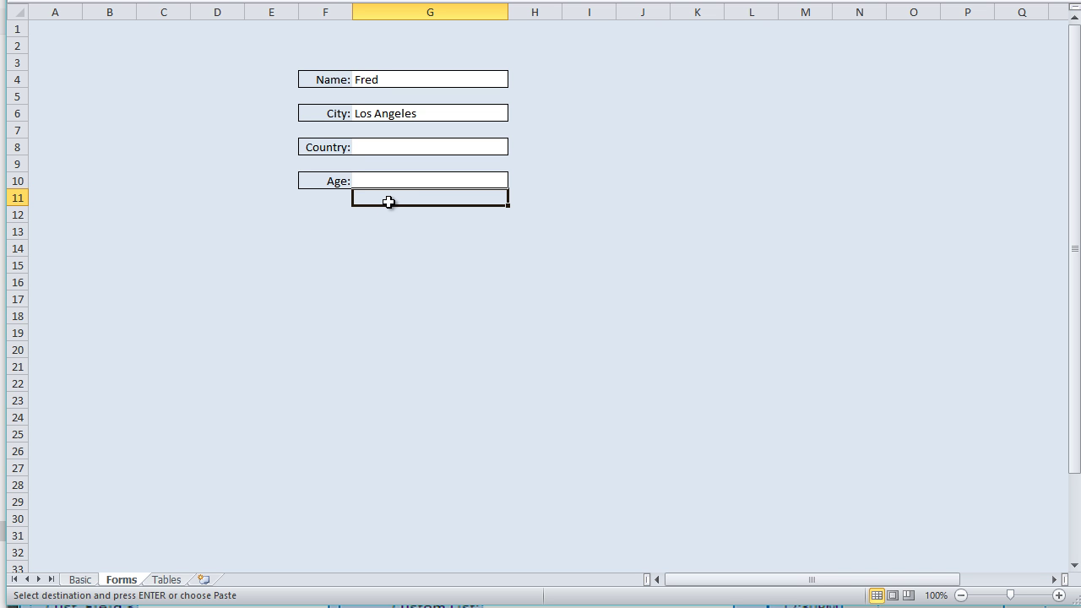
{"action": "left_click", "coordinate": [391, 234]}
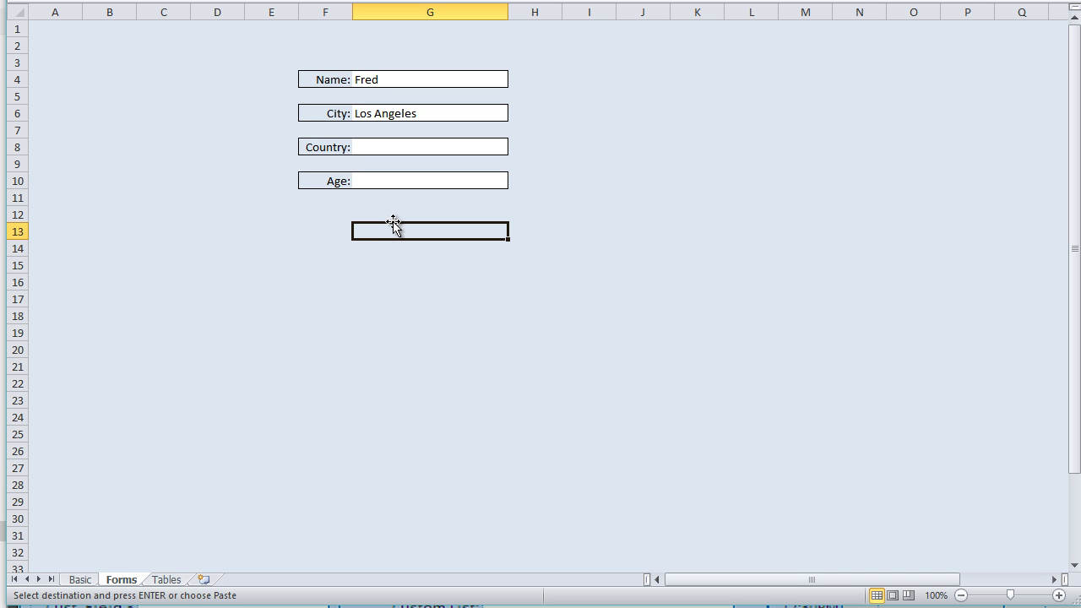
{"action": "right_click", "coordinate": [387, 230]}
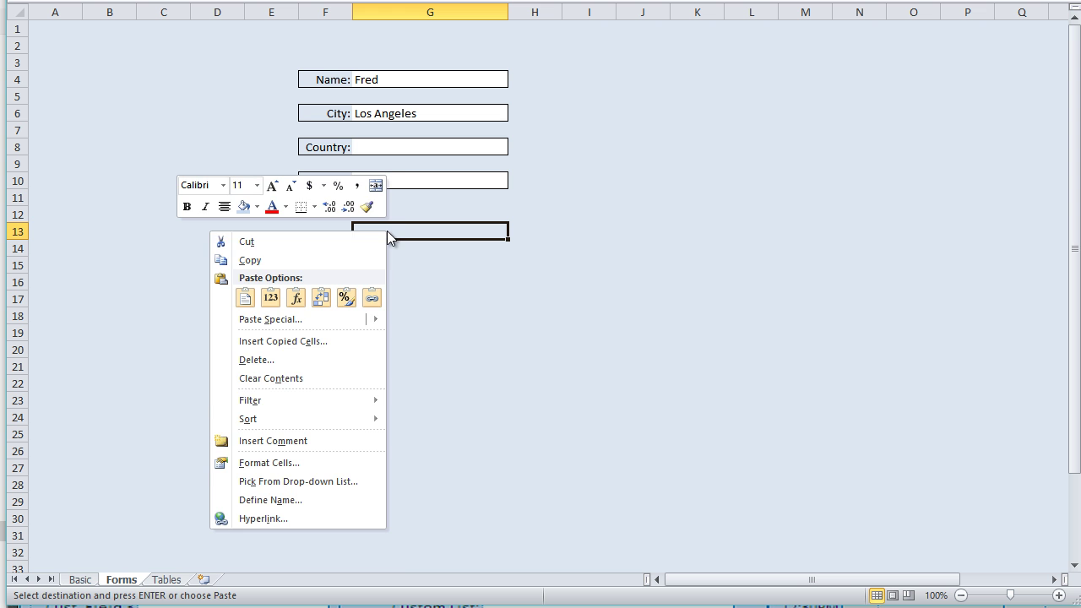
{"action": "left_click", "coordinate": [374, 297]}
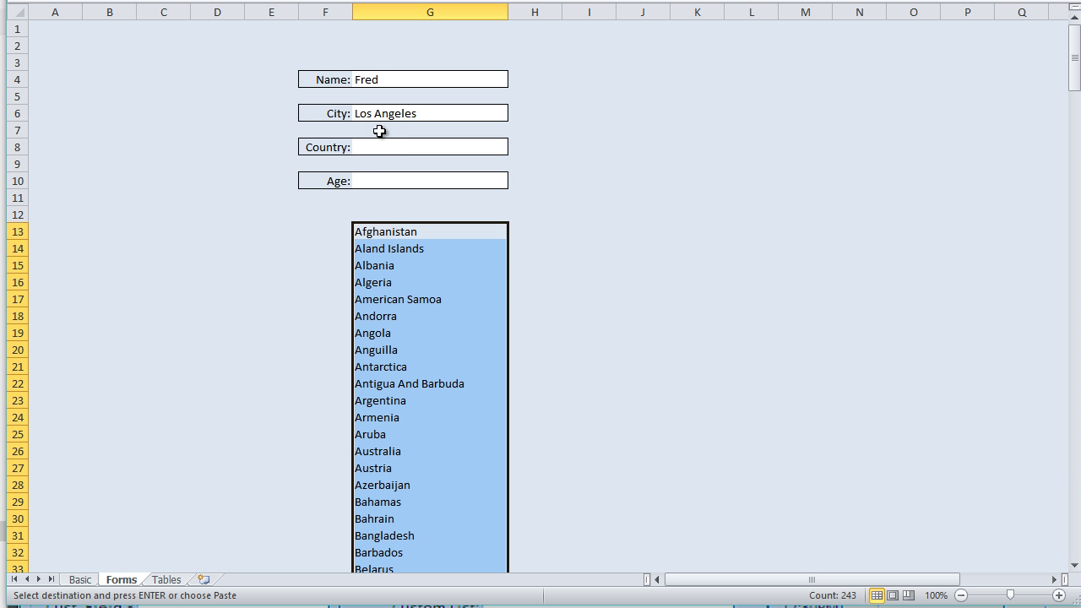
Try entering a country beginning with "un" in the form's Country field, and leave the field empty
{"action": "left_click", "coordinate": [390, 145]}
{"action": "type", "text": "un"}
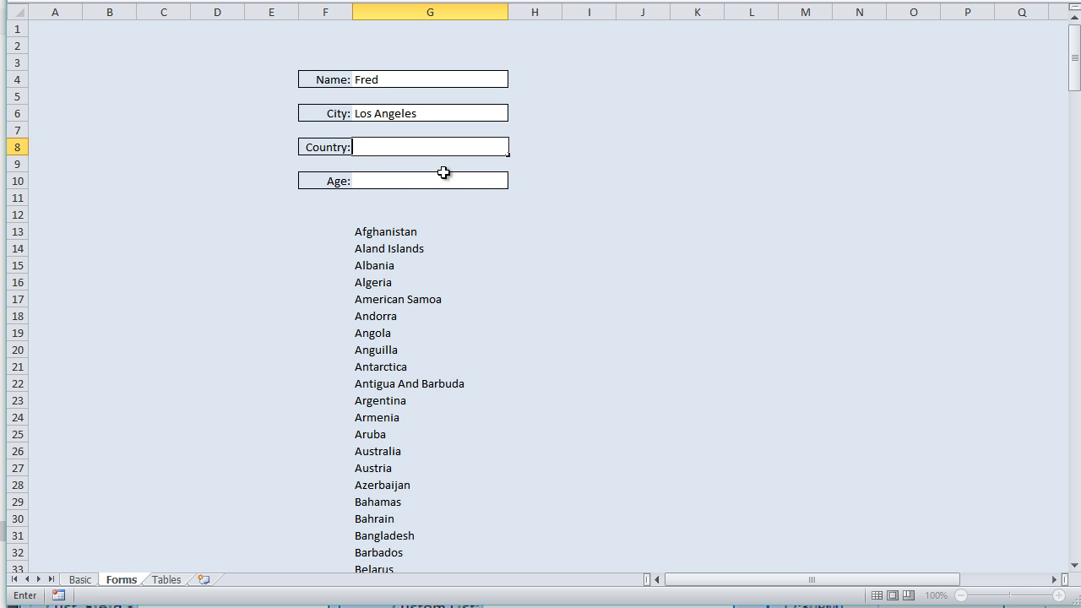
{"action": "left_click", "coordinate": [419, 197]}
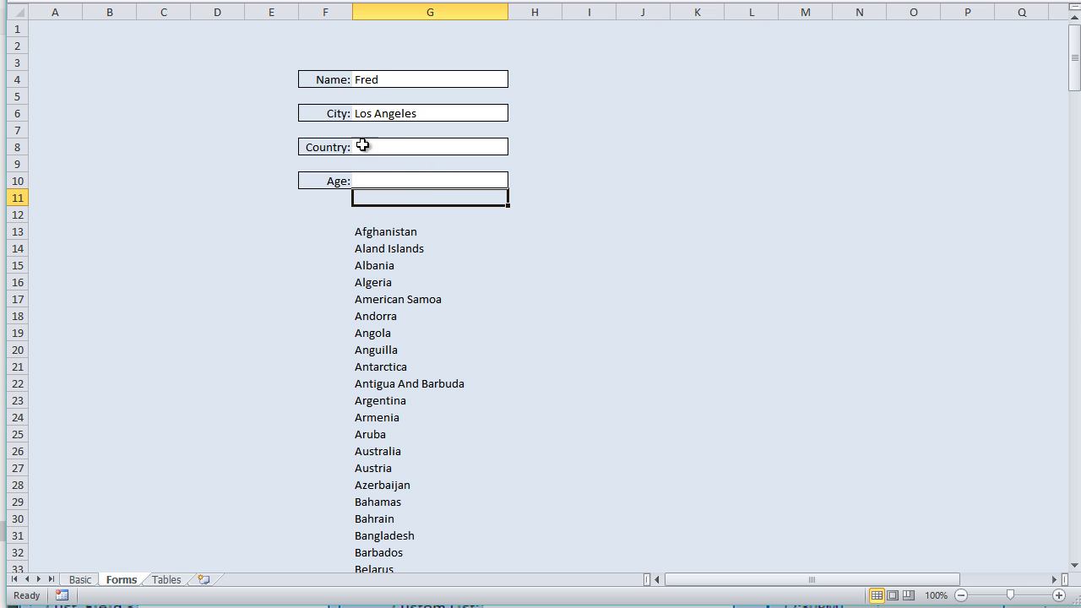
Fill the empty cells G9, G11 and G12 between the Country field and the country list with x
{"action": "left_click", "coordinate": [384, 160]}
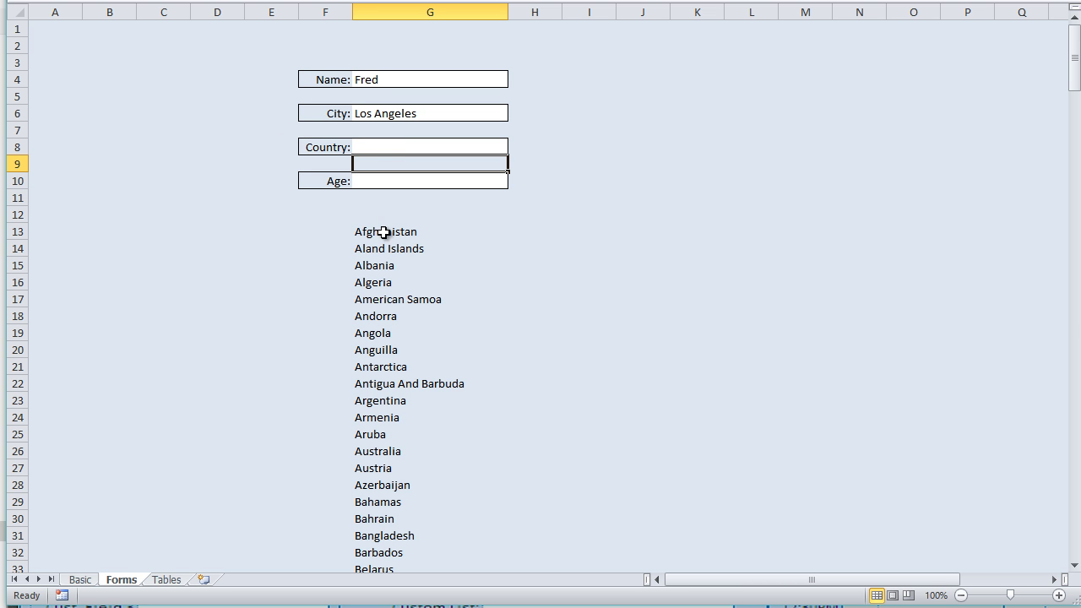
{"action": "key", "text": "F2"}
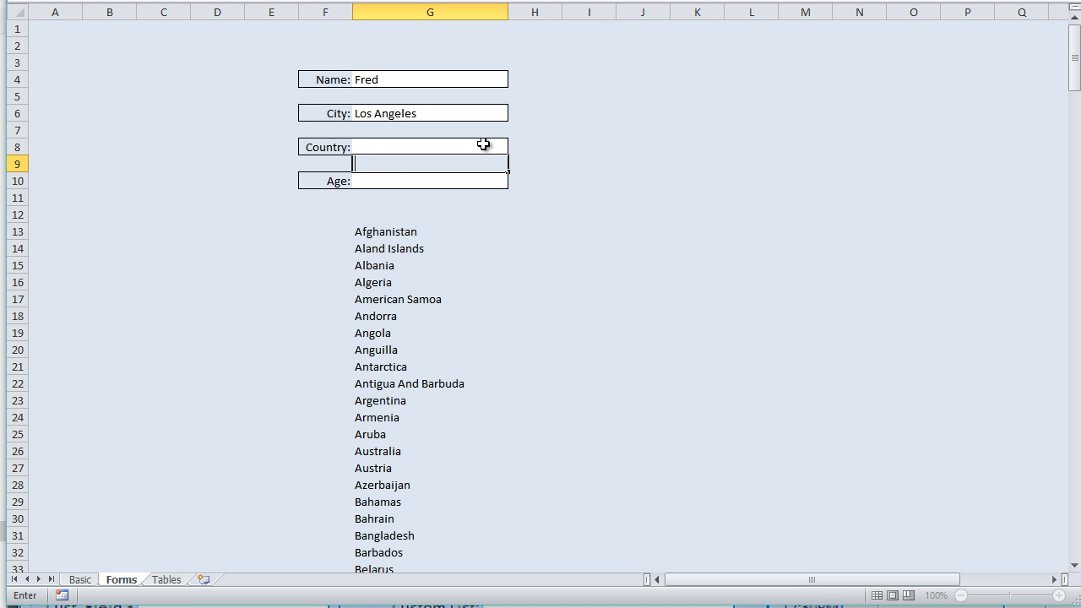
{"action": "type", "text": "x"}
{"action": "left_click", "coordinate": [424, 198]}
{"action": "type", "text": "x"}
{"action": "left_click", "coordinate": [421, 218]}
{"action": "type", "text": "x"}
{"action": "left_click", "coordinate": [466, 253]}
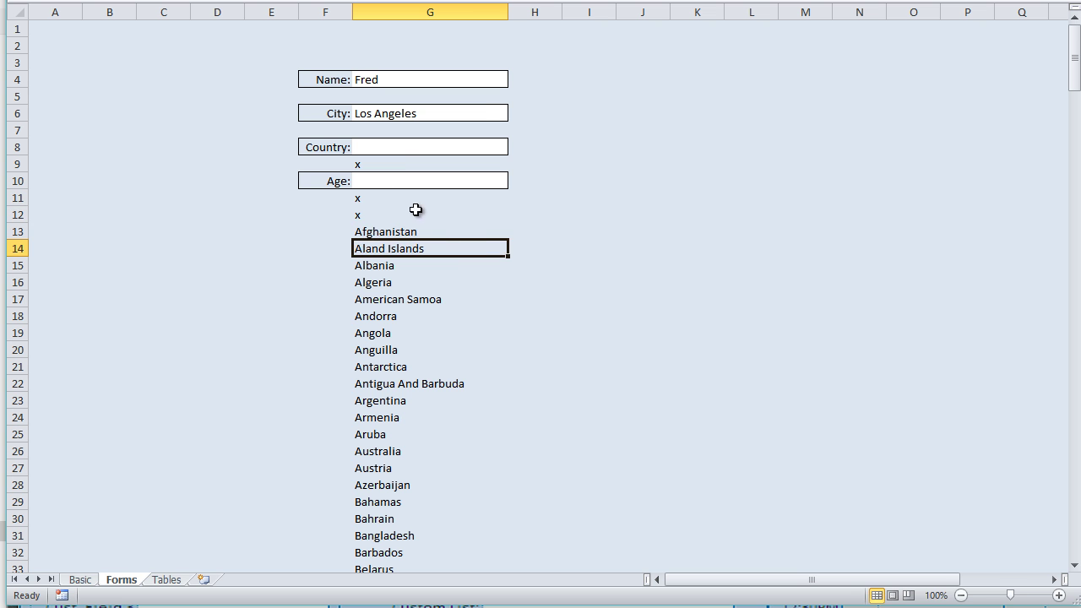
Try the autocomplete in the Country field with "alb", and replace the entry with "United"
{"action": "left_click", "coordinate": [410, 152]}
{"action": "type", "text": "alb"}
{"action": "key", "text": "BackSpace"}
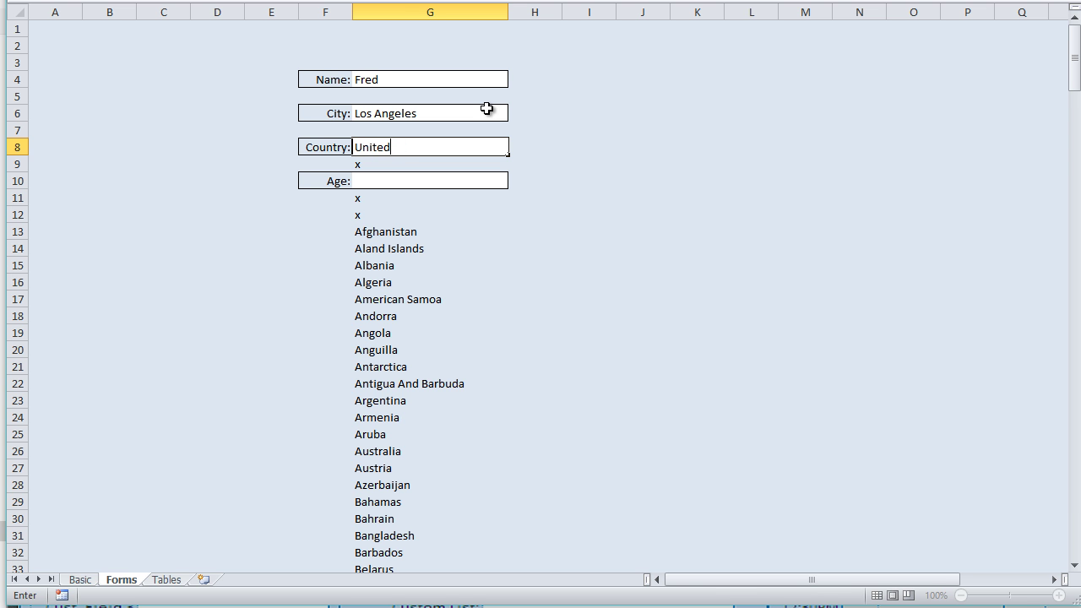
Open the pick list for the "United" entry in the Country field and browse the countries around United States
{"action": "key", "text": "alt+Down"}
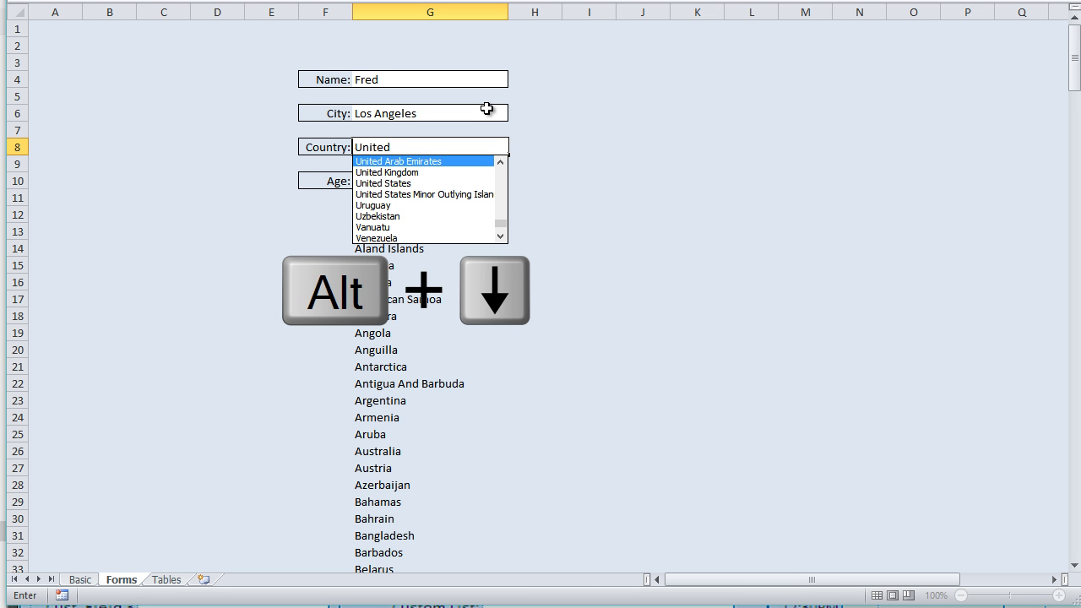
{"action": "key", "text": "Down"}
{"action": "key", "text": "Down"}
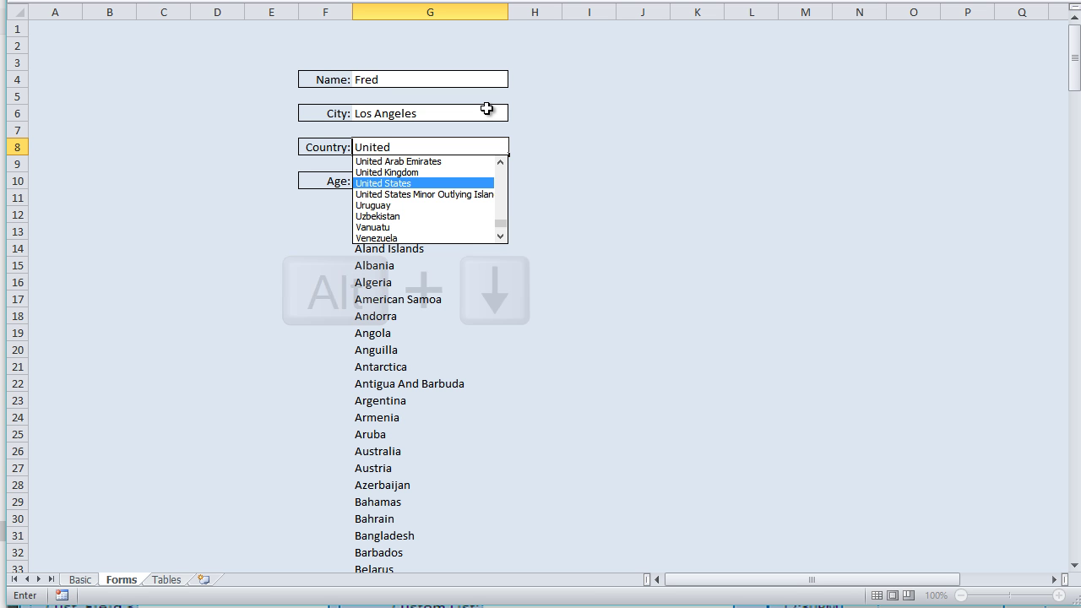
{"action": "key", "text": "Down"}
{"action": "key", "text": "Up"}
{"action": "key", "text": "Down"}
{"action": "key", "text": "Up"}
{"action": "key", "text": "Down"}
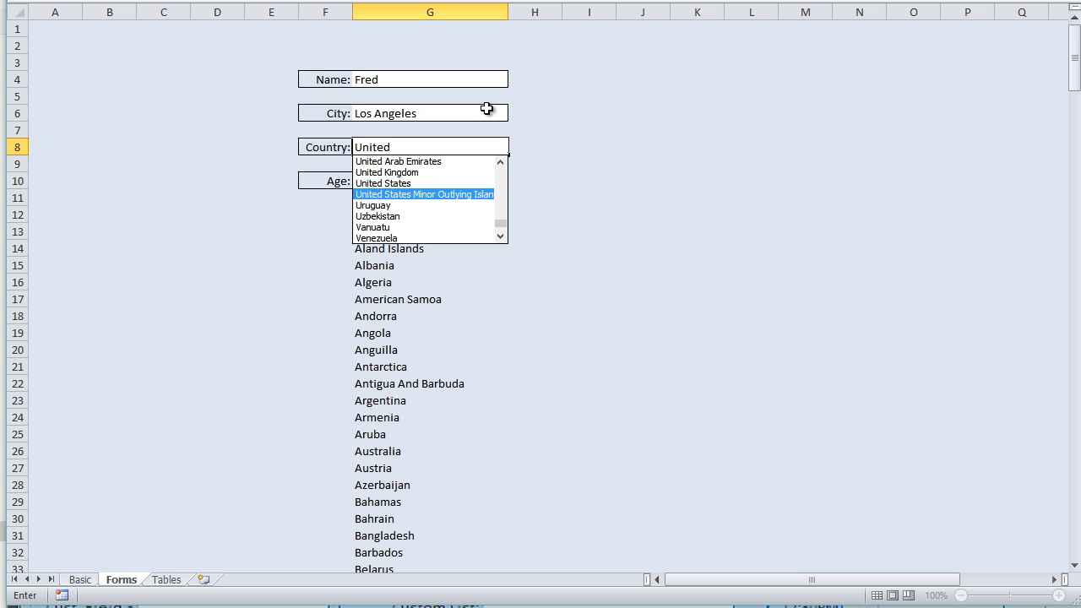
{"action": "key", "text": "Up"}
{"action": "key", "text": "Down"}
{"action": "key", "text": "Up"}
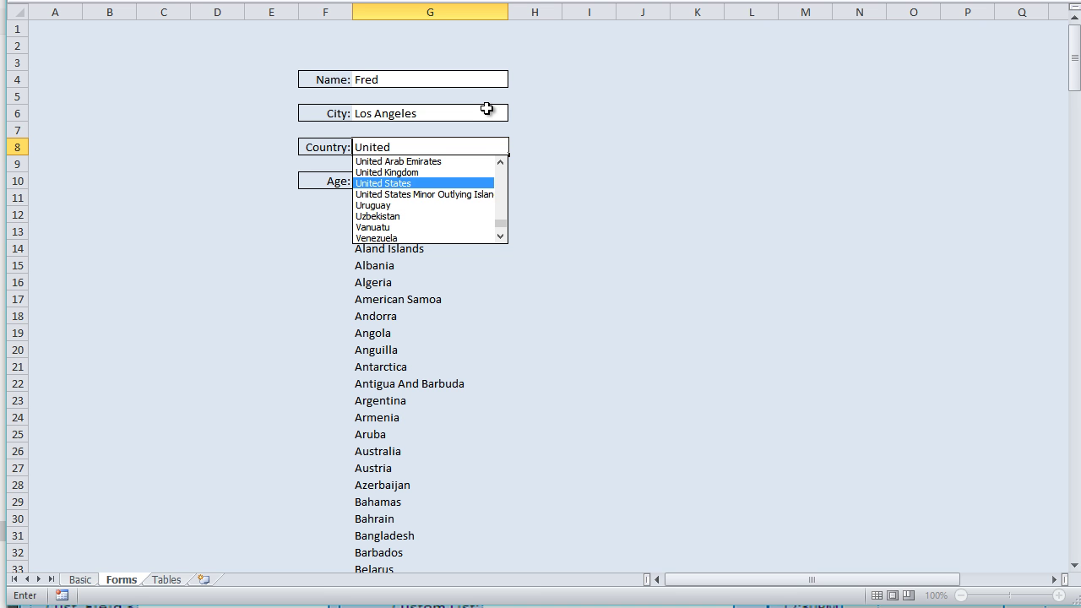
{"action": "key", "text": "Down"}
{"action": "key", "text": "Down"}
{"action": "key", "text": "Up"}
{"action": "key", "text": "Up"}
{"action": "key", "text": "Up"}
{"action": "key", "text": "Up"}
{"action": "key", "text": "Up"}
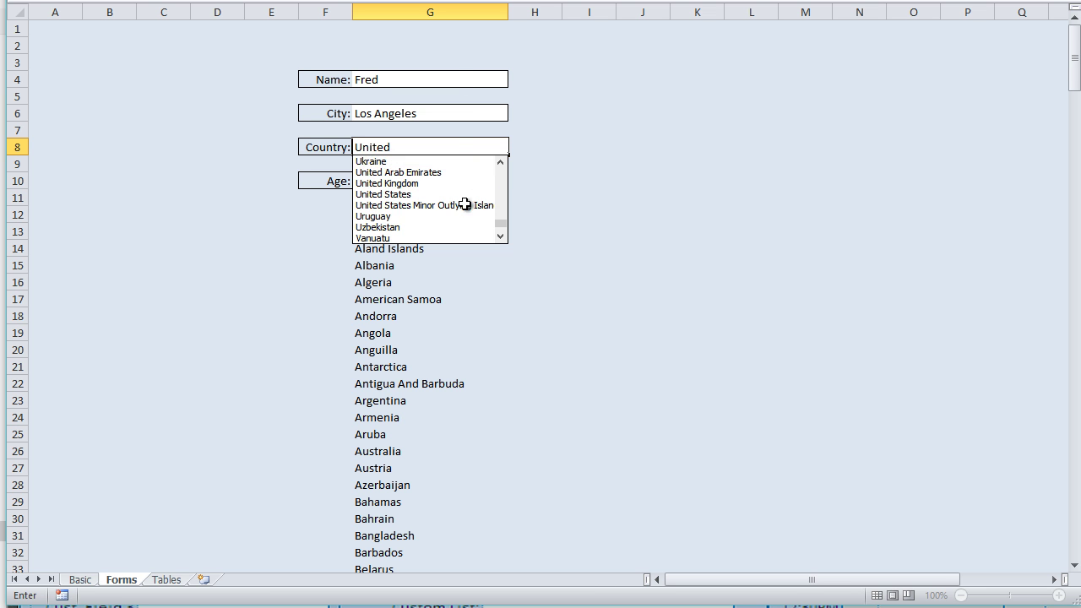
{"action": "left_click", "coordinate": [462, 161]}
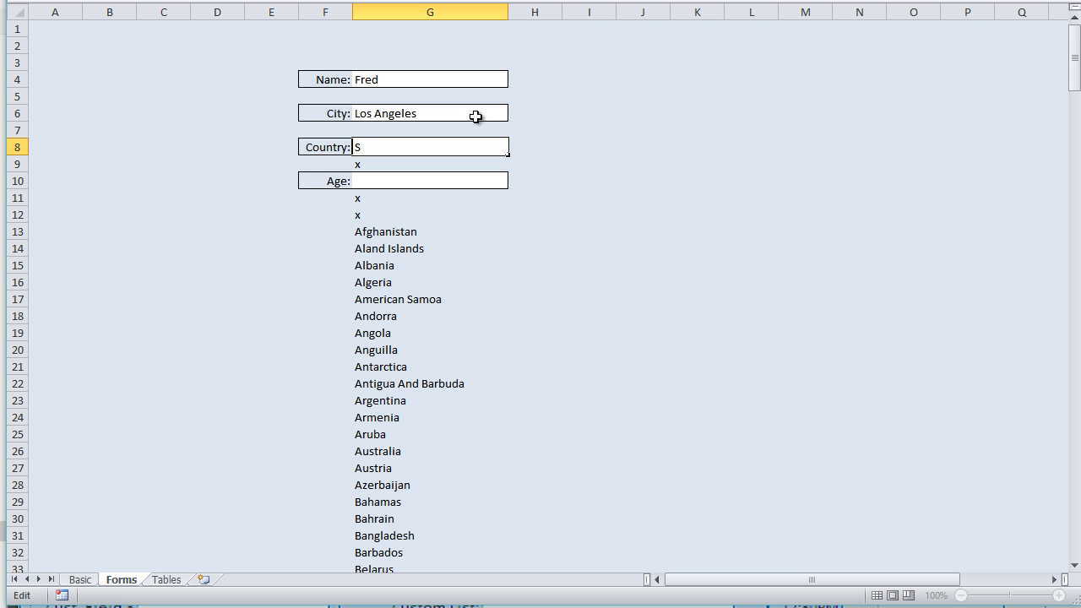
Replace the Country entry with "S" and choose Samoa from the pick list of countries
{"action": "key", "text": "alt+Down"}
{"action": "key", "text": "Down"}
{"action": "key", "text": "Down"}
{"action": "key", "text": "Down"}
{"action": "key", "text": "Down"}
{"action": "key", "text": "Down"}
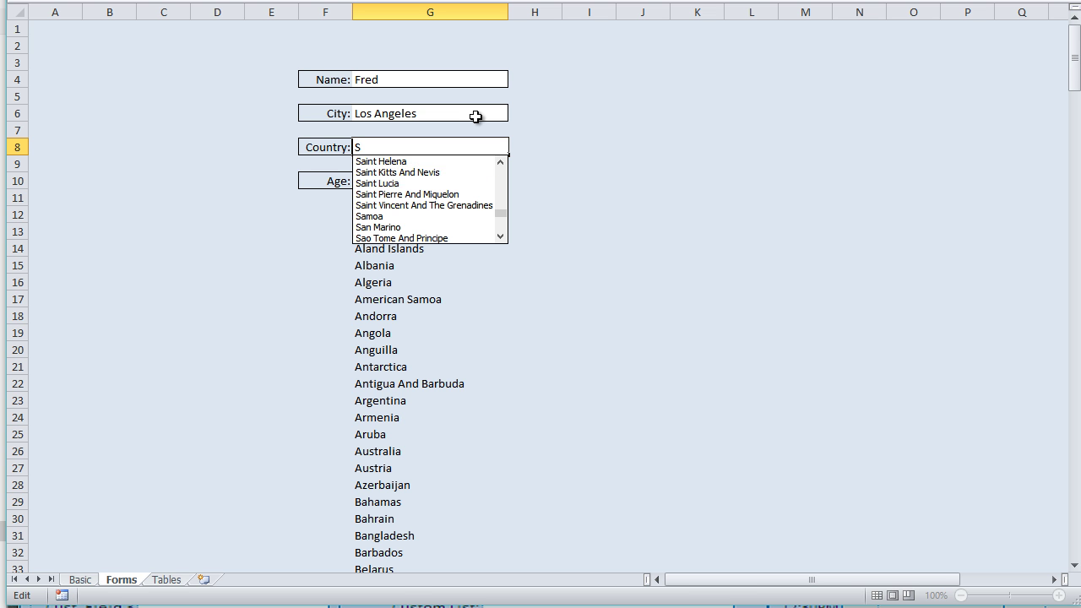
{"action": "key", "text": "Return"}
{"action": "key", "text": "Tab"}
Clear the x fillers from cells G9, G11 and G12 around the Age field
{"action": "left_click", "coordinate": [451, 168]}
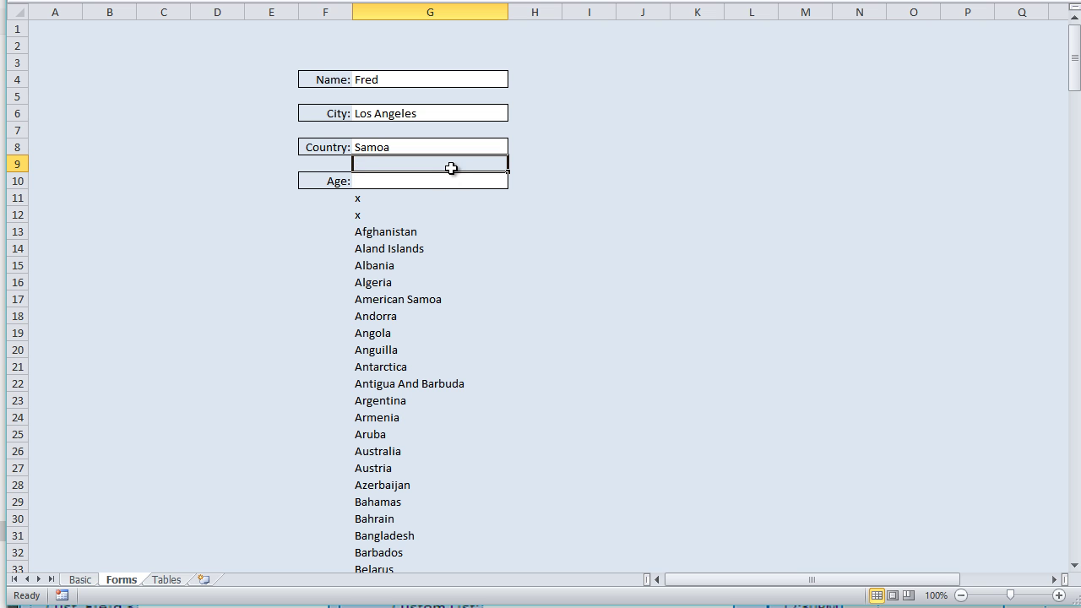
{"action": "left_click", "coordinate": [445, 182]}
{"action": "left_click", "coordinate": [338, 178]}
{"action": "left_click", "coordinate": [366, 202]}
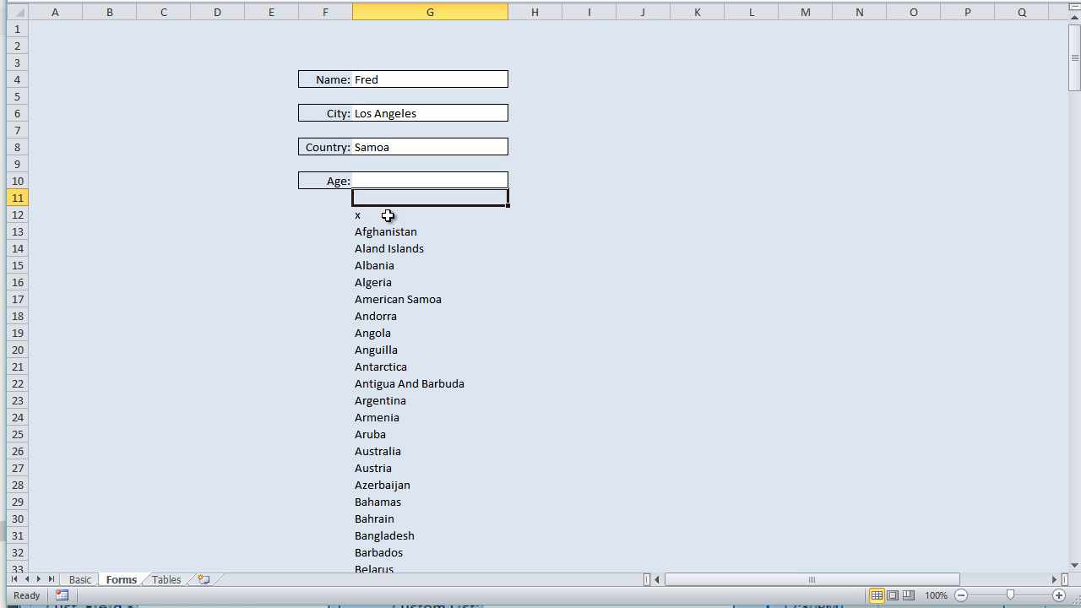
{"action": "left_click", "coordinate": [386, 213]}
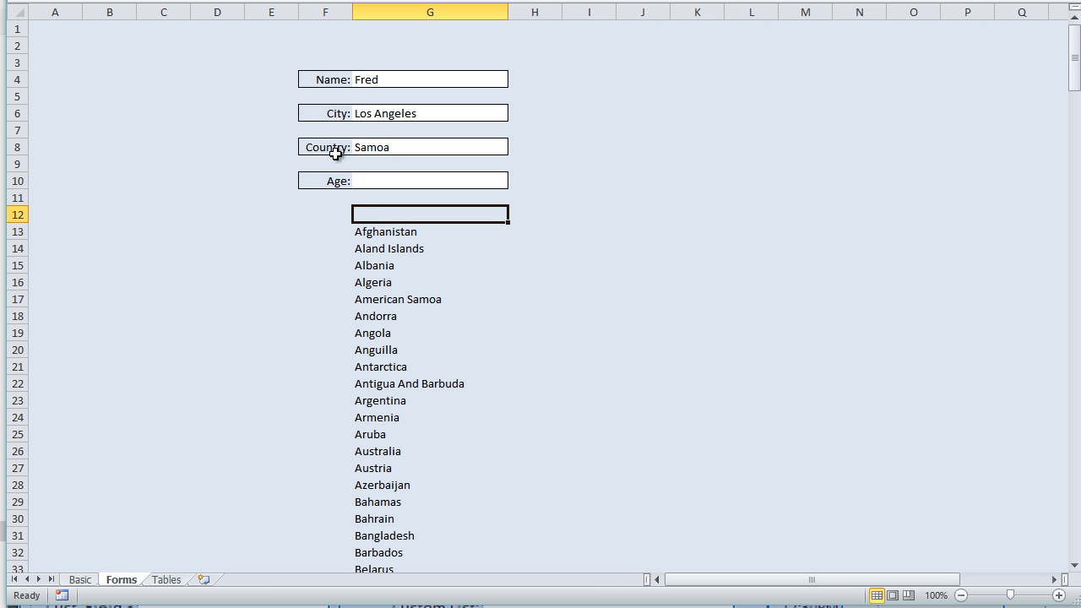
Enter x in cells C6, D6 and E6 to form a row leading to the City field
{"action": "left_click_drag", "start_coordinate": [241, 110], "coordinate": [258, 200]}
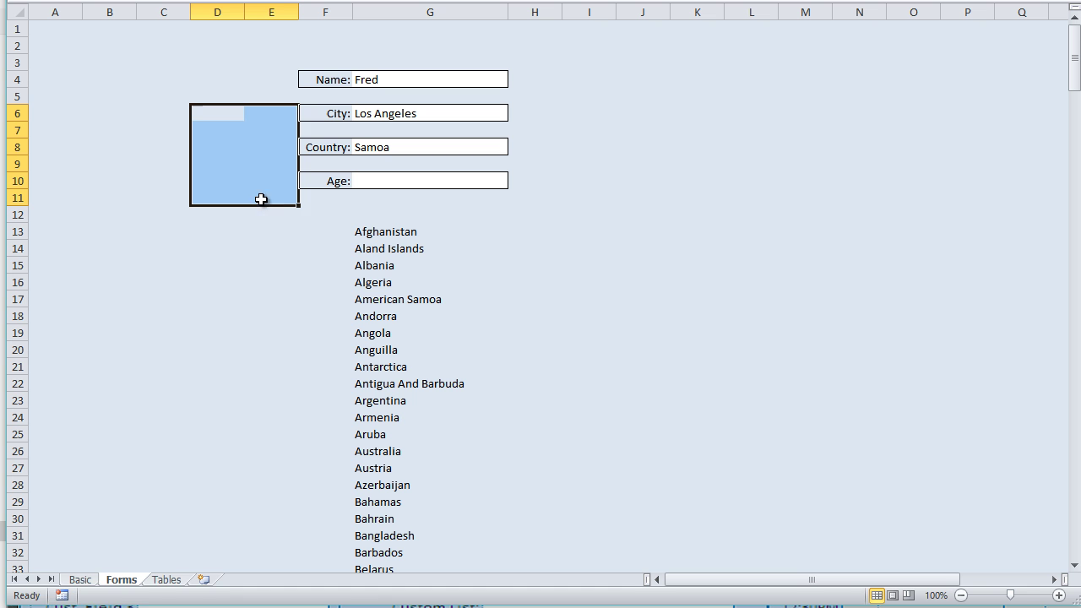
{"action": "left_click", "coordinate": [281, 111]}
{"action": "left_click", "coordinate": [150, 108]}
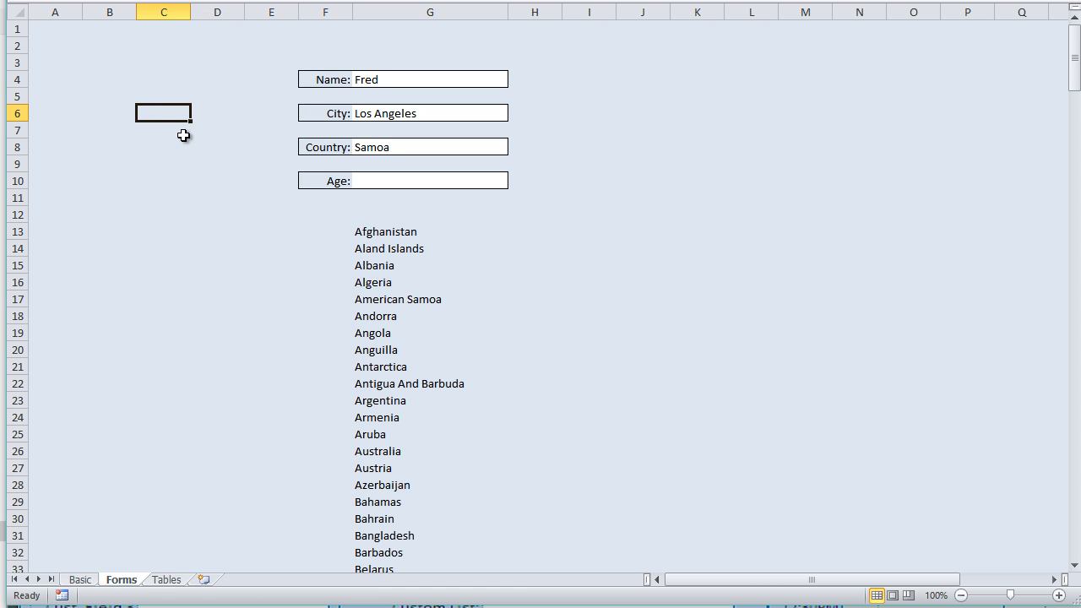
{"action": "type", "text": "x"}
{"action": "left_click", "coordinate": [234, 111]}
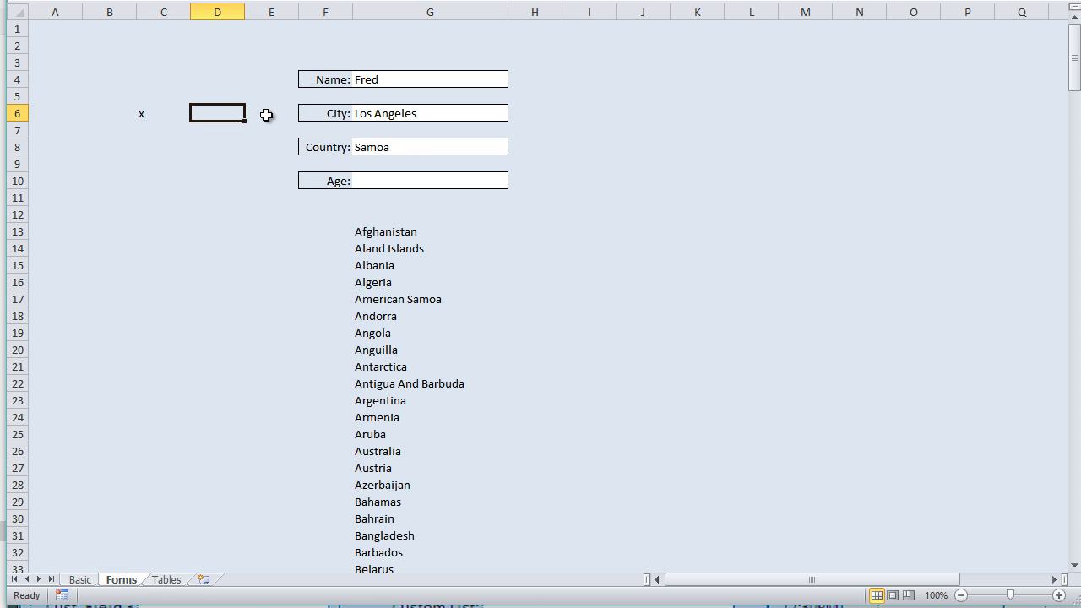
{"action": "type", "text": "x"}
{"action": "left_click", "coordinate": [267, 115]}
{"action": "type", "text": "x"}
Enter x in cells C7 and C8 and fill it down column C to row 13
{"action": "left_click", "coordinate": [153, 136]}
{"action": "type", "text": "x"}
{"action": "key", "text": "Return"}
{"action": "type", "text": "x"}
{"action": "left_click", "coordinate": [145, 168]}
{"action": "left_click", "coordinate": [163, 152]}
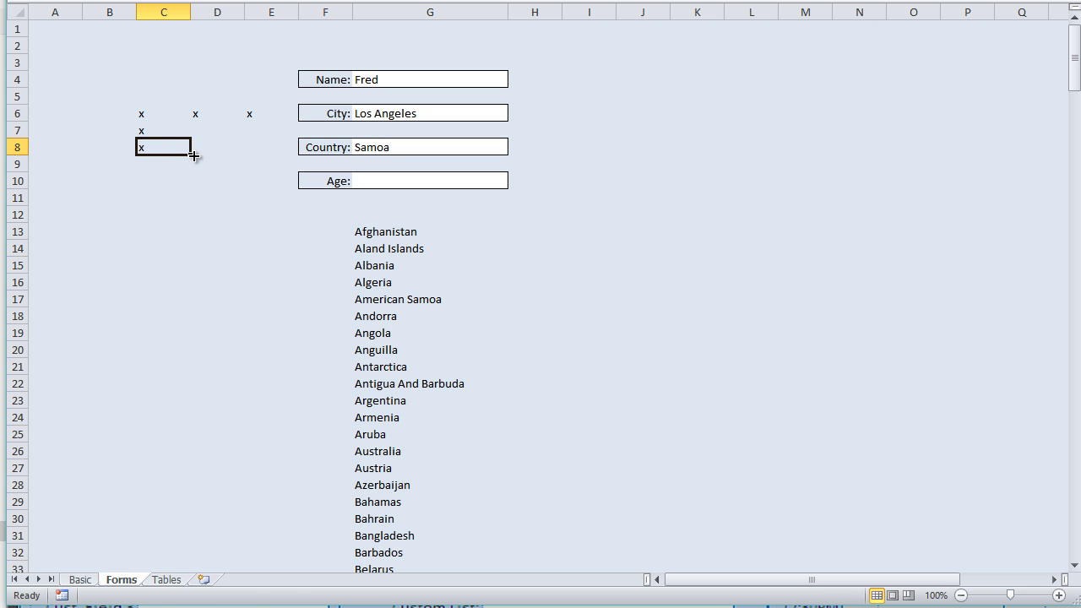
{"action": "left_click_drag", "start_coordinate": [194, 155], "coordinate": [188, 239]}
Enter x in cells D13, E13 and F13 to link the column of fillers to the country list
{"action": "left_click", "coordinate": [208, 232]}
{"action": "type", "text": "x"}
{"action": "left_click", "coordinate": [277, 230]}
{"action": "type", "text": "x"}
{"action": "left_click", "coordinate": [310, 230]}
{"action": "type", "text": "x"}
{"action": "left_click", "coordinate": [359, 214]}
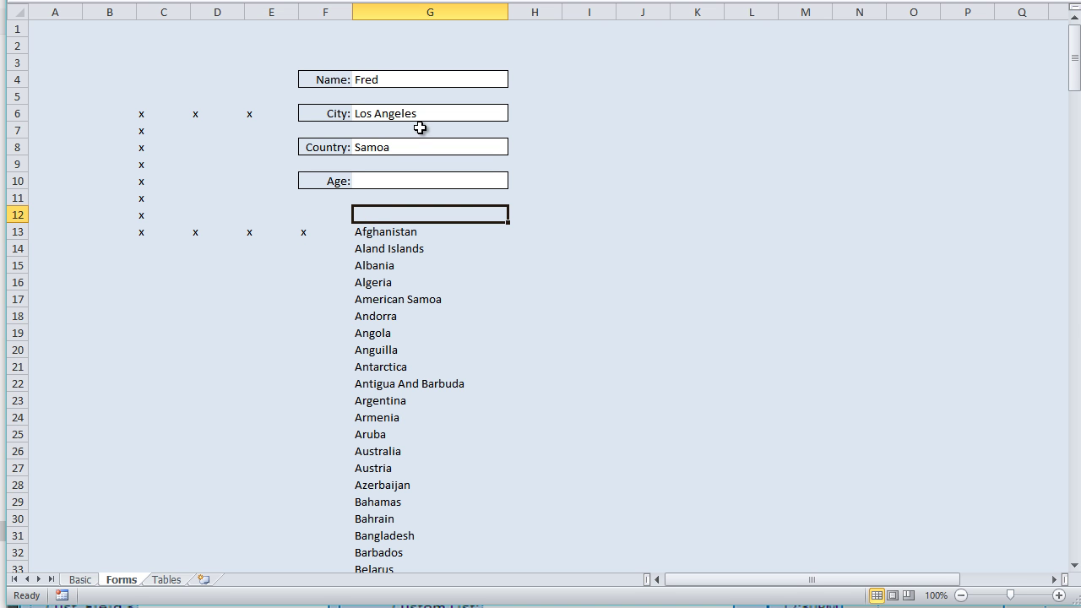
Move the x entries from D6:E6 down to D8:E8 so the row leads to the Country field
{"action": "left_click", "coordinate": [470, 195]}
{"action": "left_click", "coordinate": [425, 181]}
{"action": "left_click", "coordinate": [441, 167]}
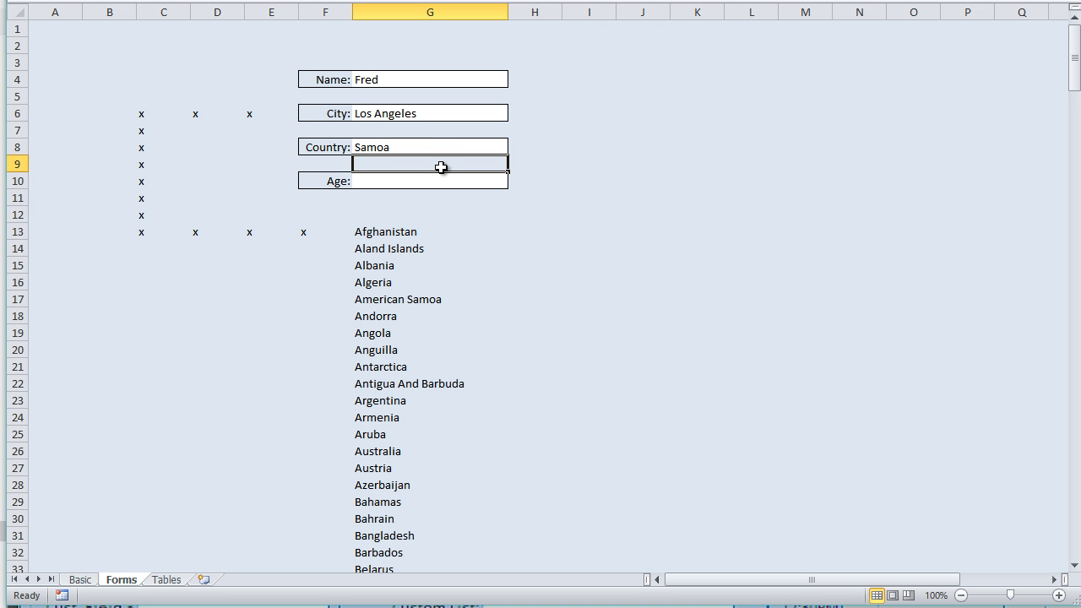
{"action": "left_click", "coordinate": [252, 161]}
{"action": "left_click_drag", "start_coordinate": [240, 113], "coordinate": [264, 150]}
{"action": "left_click_drag", "start_coordinate": [203, 95], "coordinate": [301, 119]}
{"action": "left_click", "coordinate": [258, 65]}
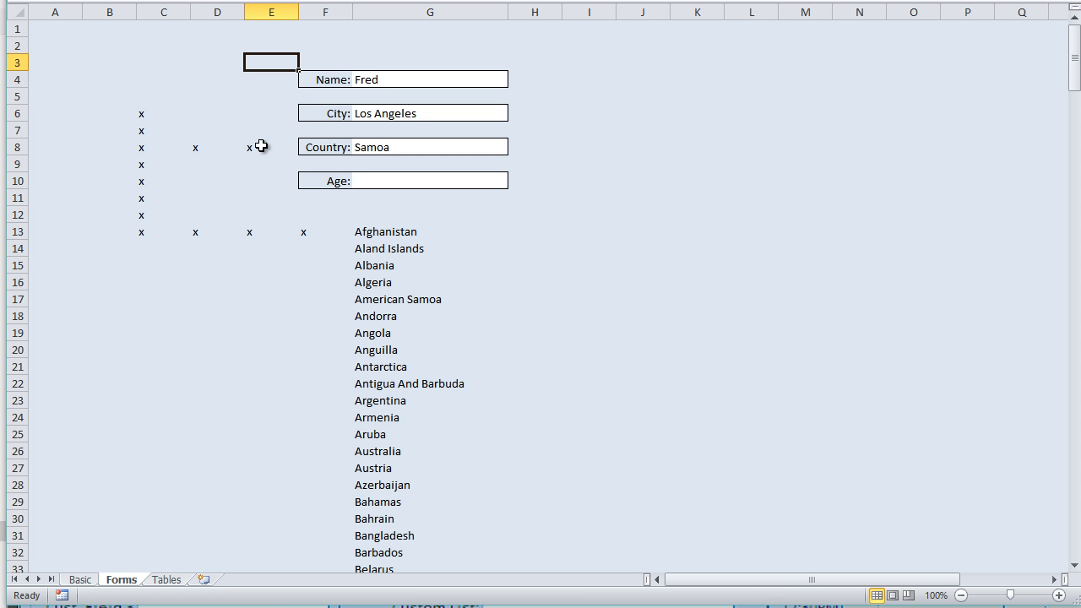
Clear the Country field in the form and test its autocomplete by entering sam
{"action": "left_click_drag", "start_coordinate": [304, 237], "coordinate": [358, 235]}
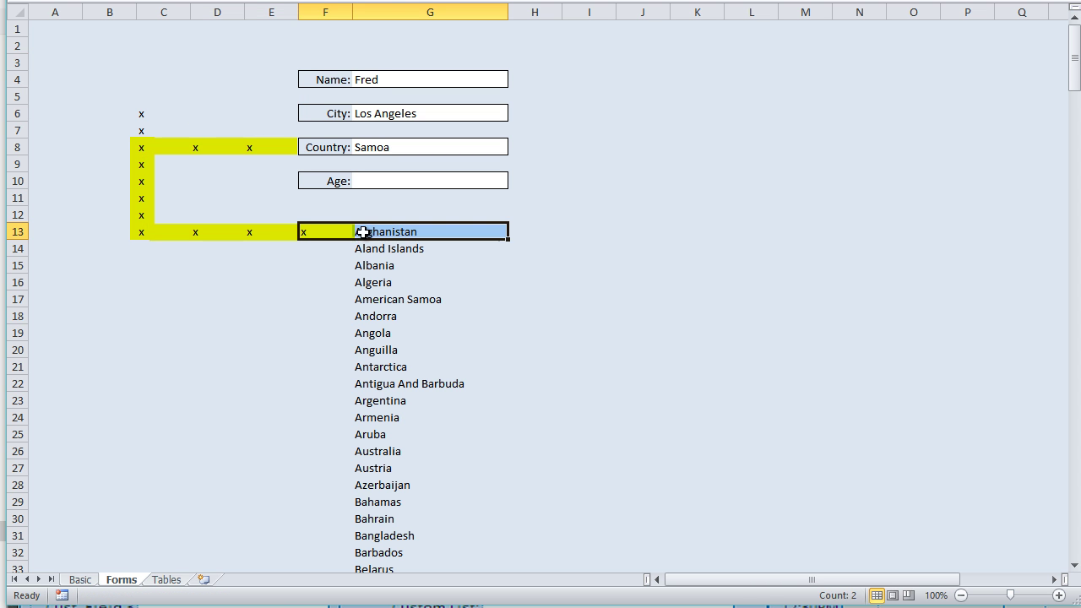
{"action": "left_click", "coordinate": [388, 150]}
{"action": "key", "text": "BackSpace"}
{"action": "type", "text": "sam"}
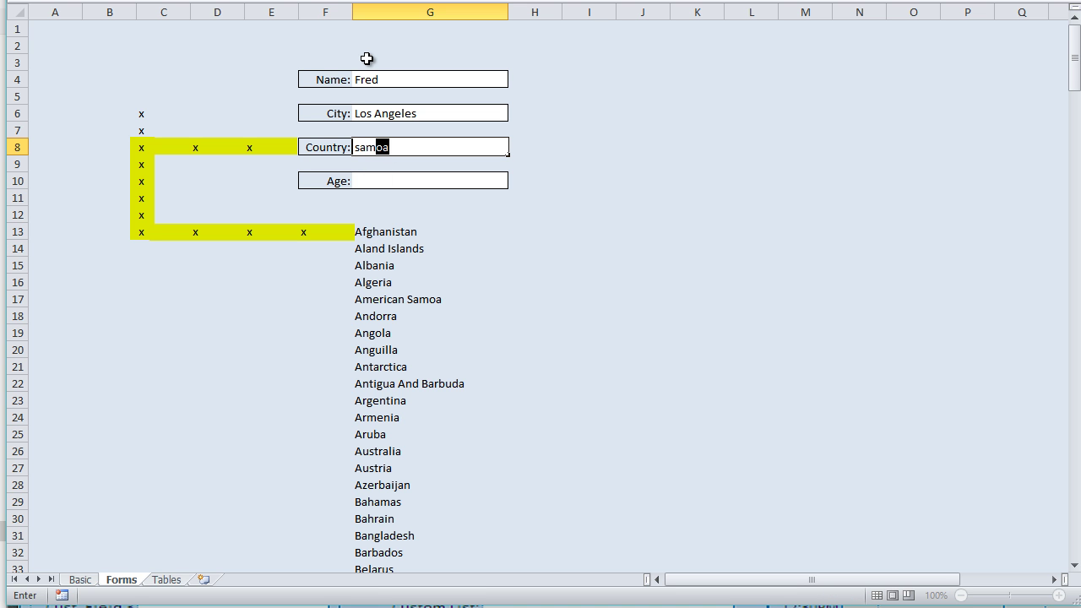
Delete the x filler in cell C11 and try entering samo in the Country field
{"action": "left_click", "coordinate": [155, 203]}
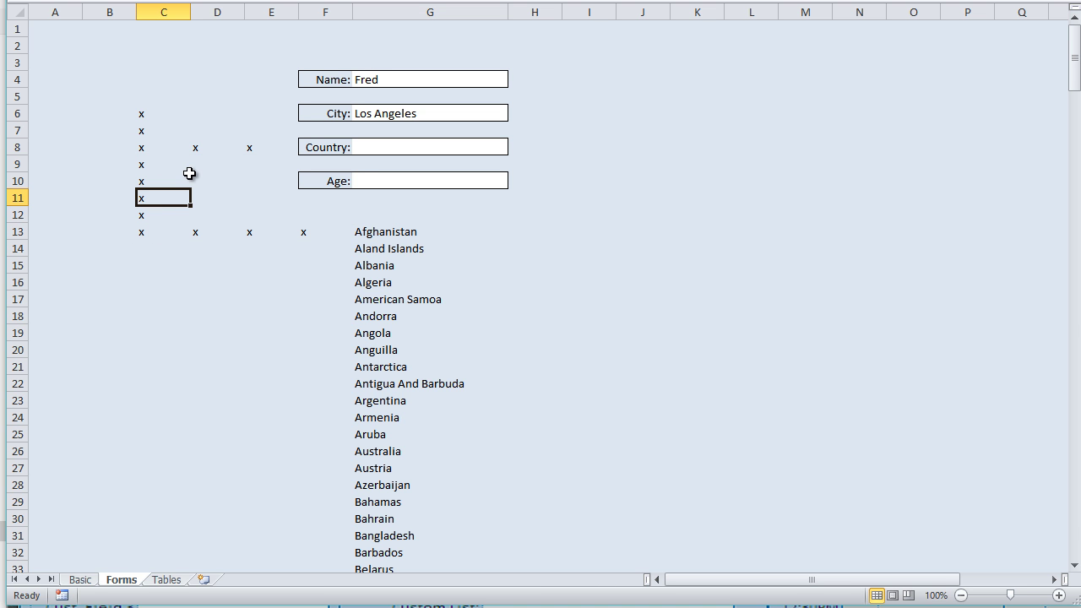
{"action": "left_click", "coordinate": [411, 144]}
{"action": "type", "text": "sa"}
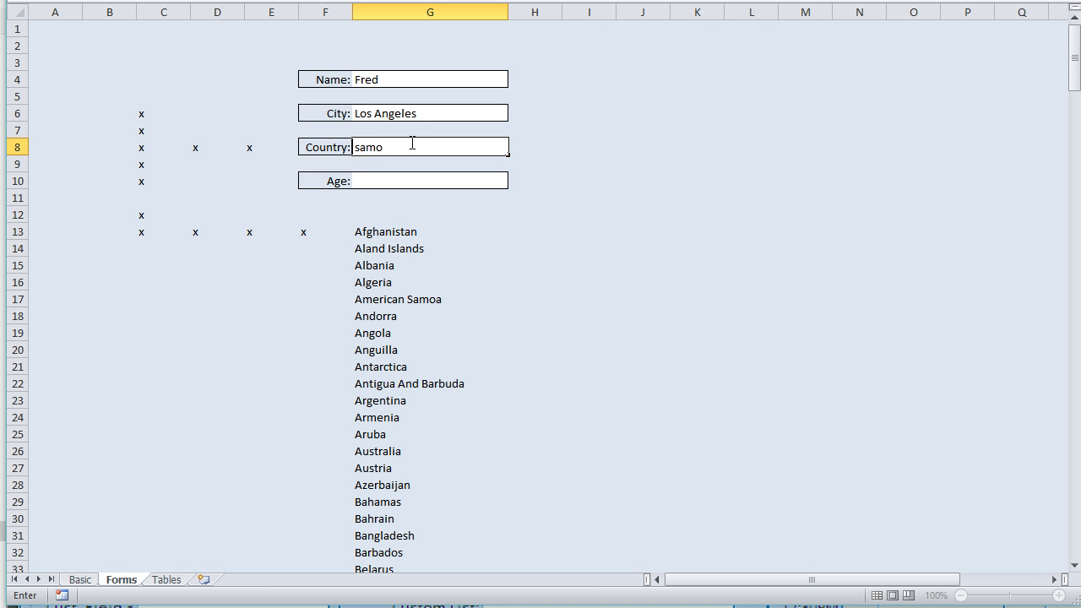
Re-enter x in cell C11 and try the Country field's autocomplete again with sa
{"action": "left_click", "coordinate": [135, 201]}
{"action": "left_click", "coordinate": [142, 204]}
{"action": "type", "text": "x"}
{"action": "key", "text": "Return"}
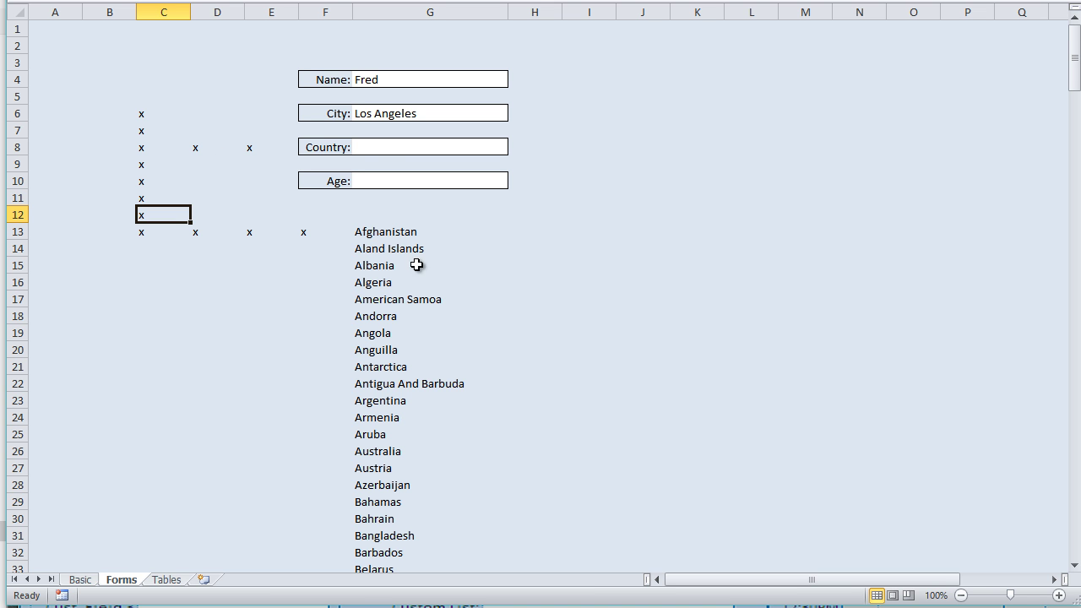
{"action": "left_click", "coordinate": [384, 150]}
{"action": "type", "text": "sa"}
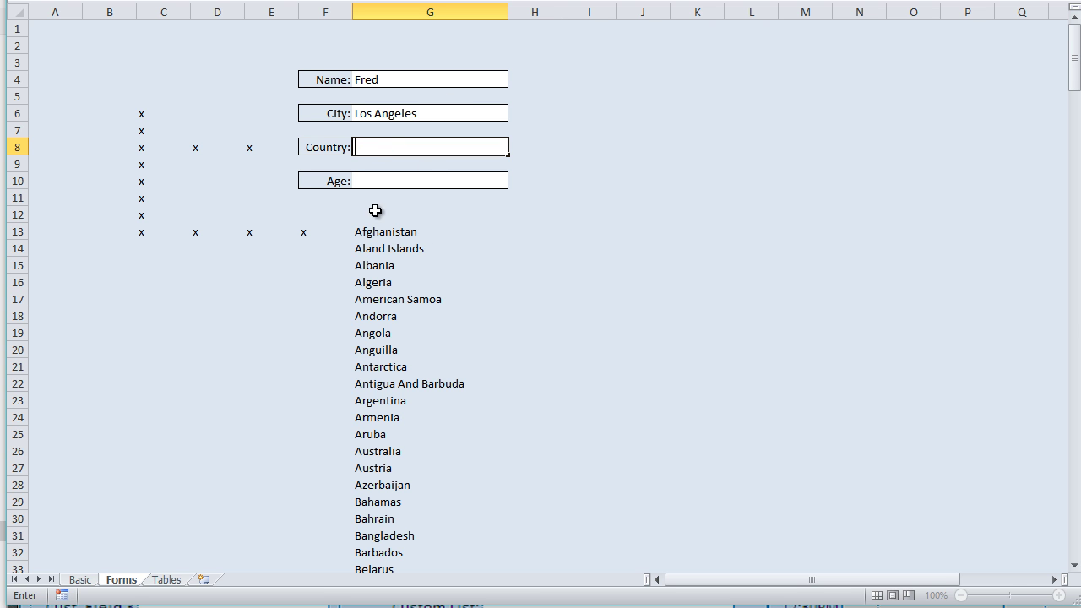
{"action": "left_click", "coordinate": [312, 224]}
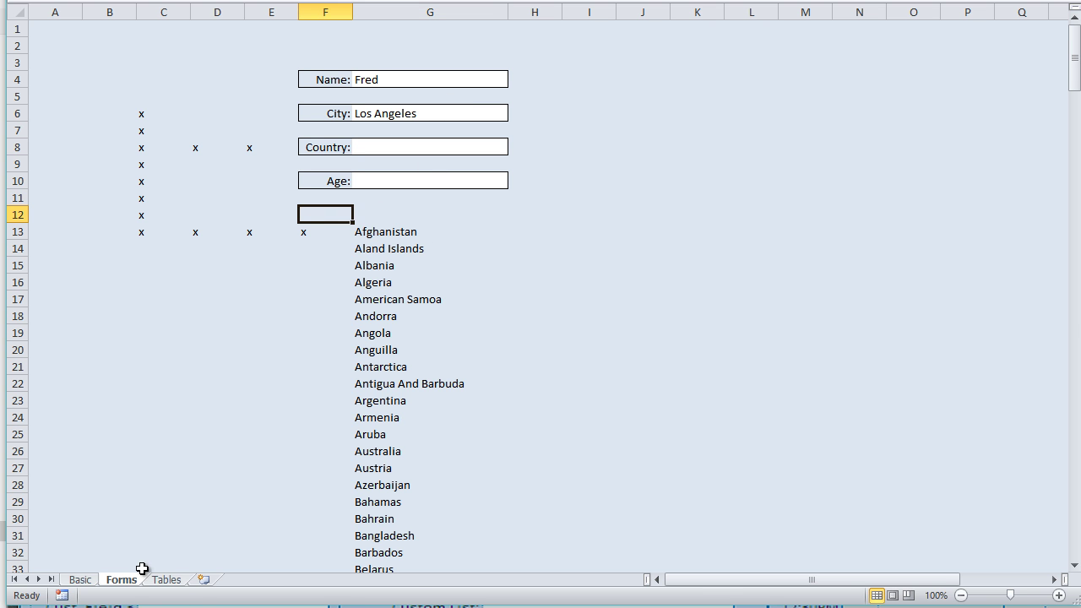
{"action": "left_click", "coordinate": [165, 581]}
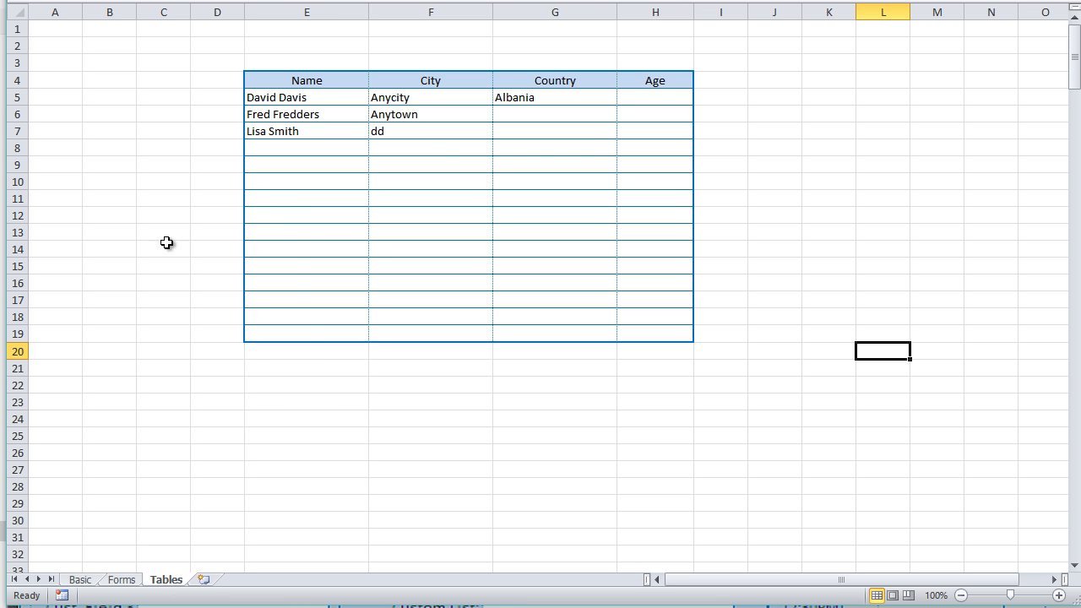
{"action": "left_click_drag", "start_coordinate": [533, 160], "coordinate": [518, 316]}
{"action": "left_click_drag", "start_coordinate": [306, 149], "coordinate": [552, 327]}
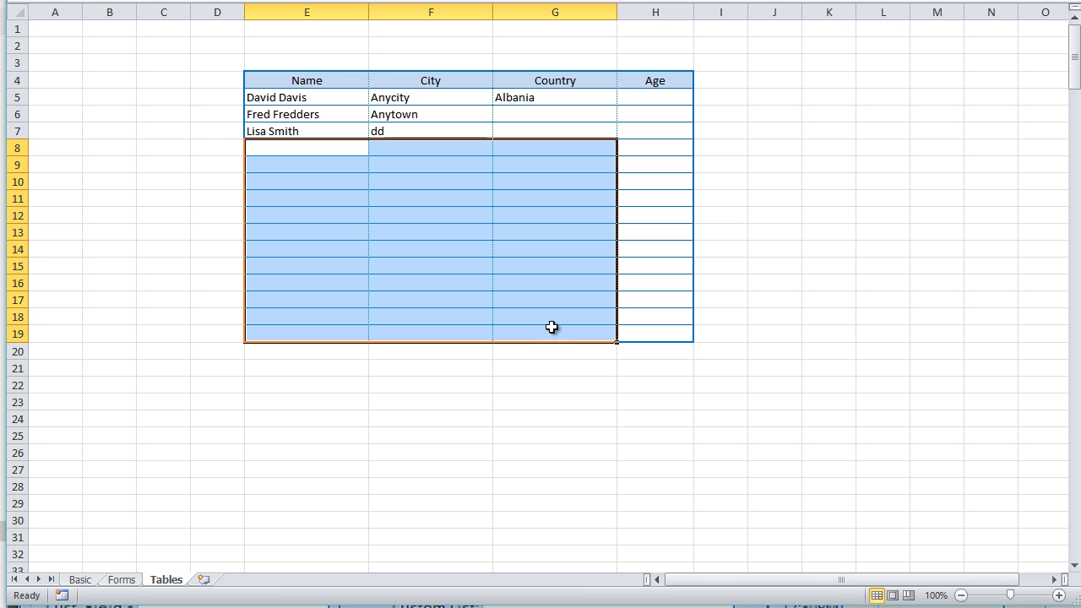
{"action": "left_click", "coordinate": [121, 580]}
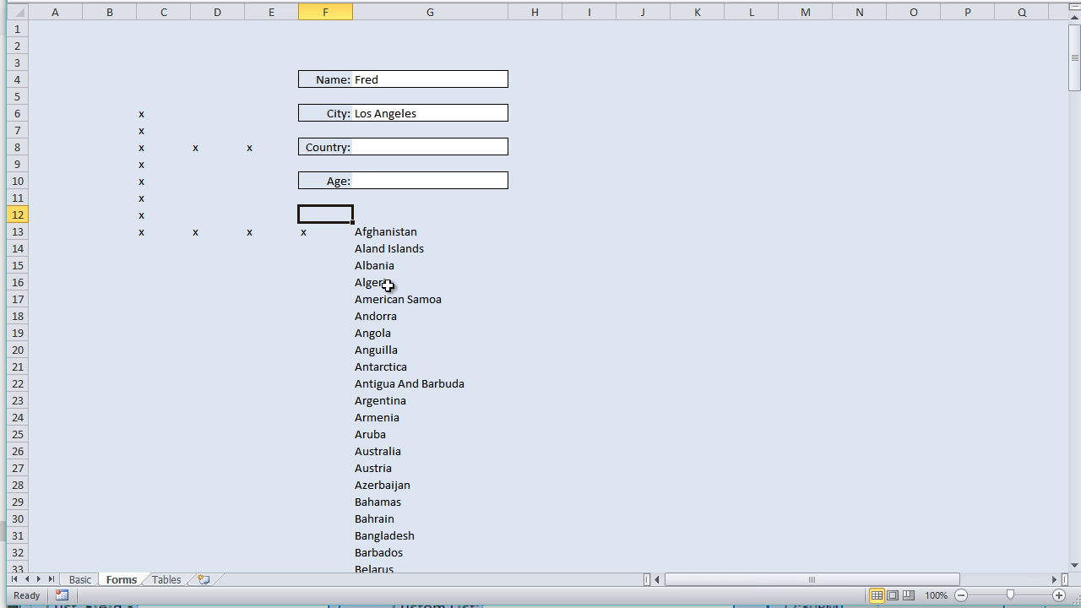
Hide rows 13 to 255, which hold the country list, on the Forms sheet
{"action": "left_click", "coordinate": [374, 231]}
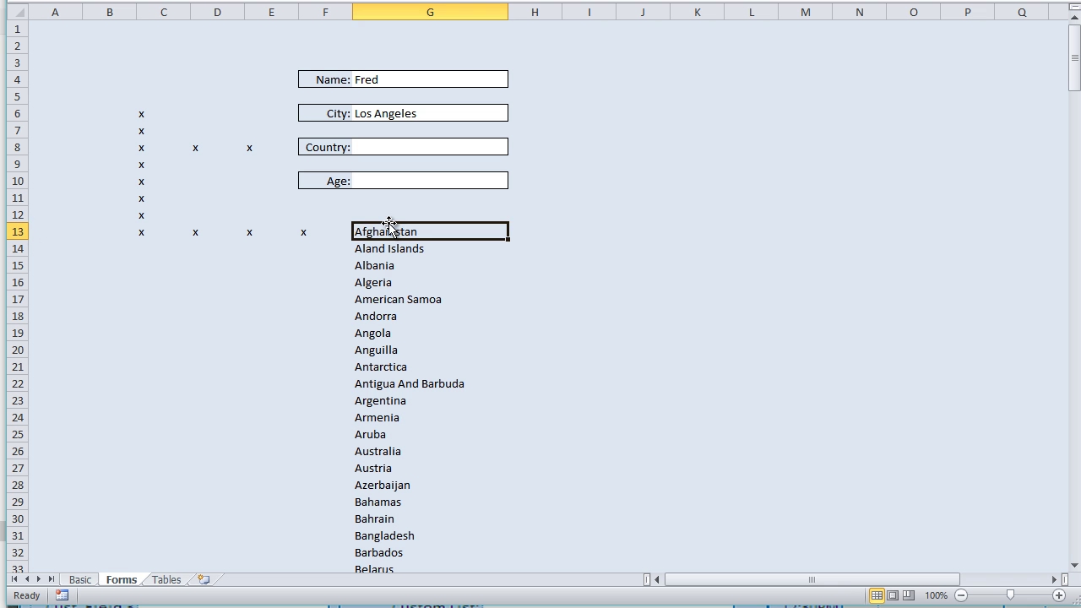
{"action": "key", "text": "ctrl+shift+Down"}
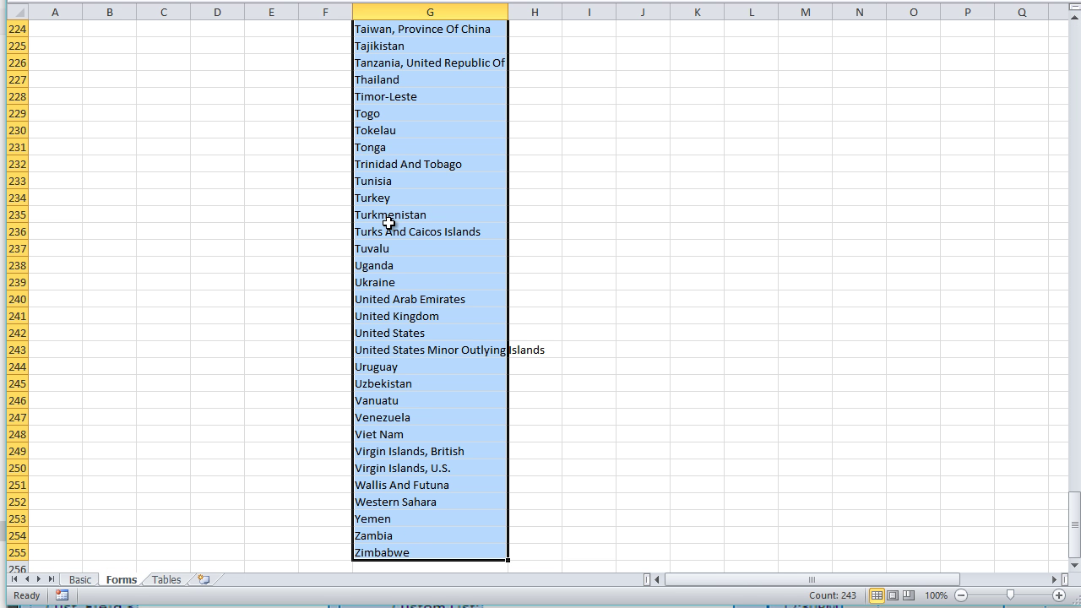
{"action": "left_click", "coordinate": [13, 552]}
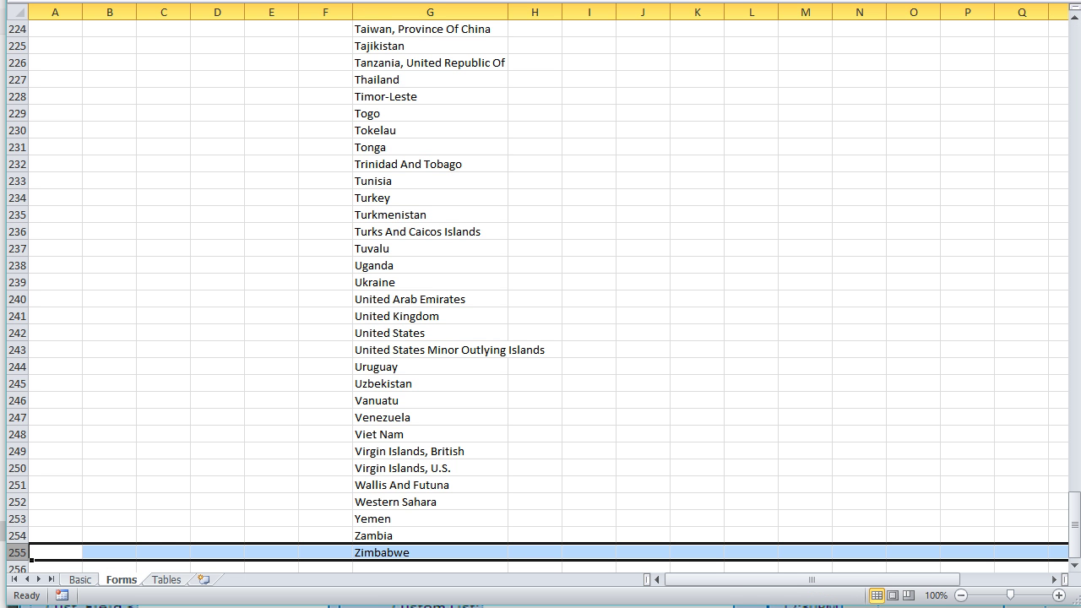
{"action": "left_click_drag", "start_coordinate": [1075, 525], "coordinate": [1075, 57]}
{"action": "left_click", "coordinate": [17, 231], "text": "shift"}
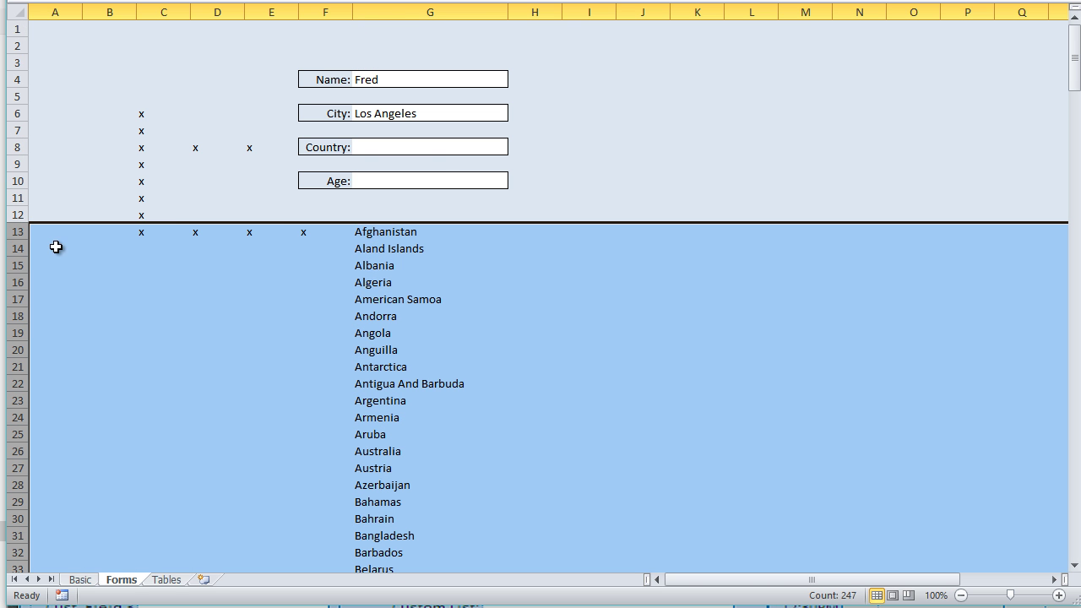
{"action": "right_click", "coordinate": [56, 248]}
{"action": "left_click", "coordinate": [106, 450]}
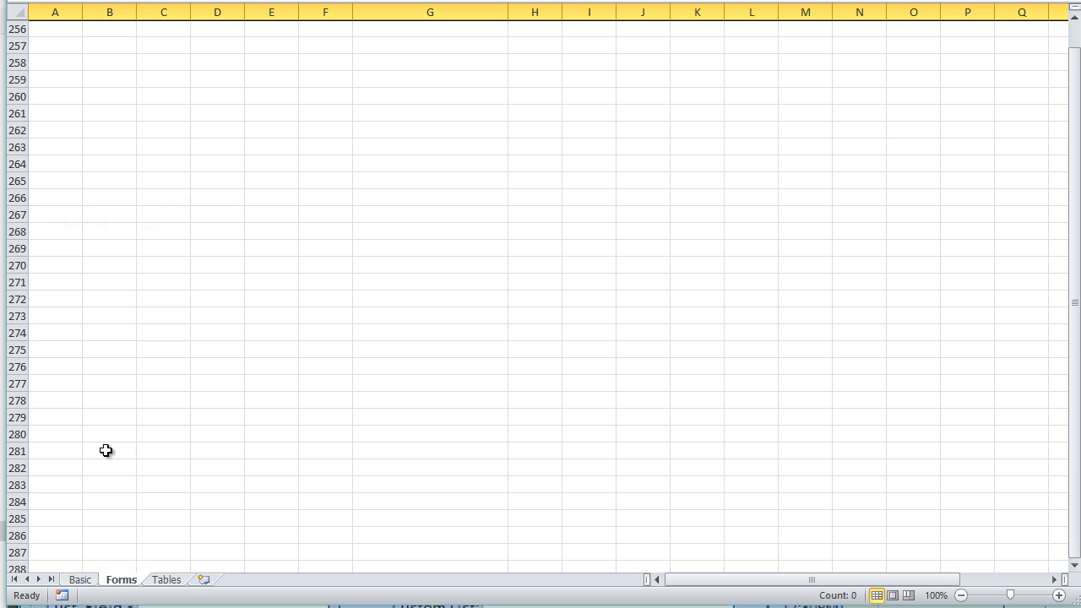
Try an autocomplete entry in the Country field while the country list rows are hidden
{"action": "left_click_drag", "start_coordinate": [1064, 347], "coordinate": [1064, 342]}
{"action": "left_click", "coordinate": [404, 150]}
{"action": "type", "text": "s Angeles"}
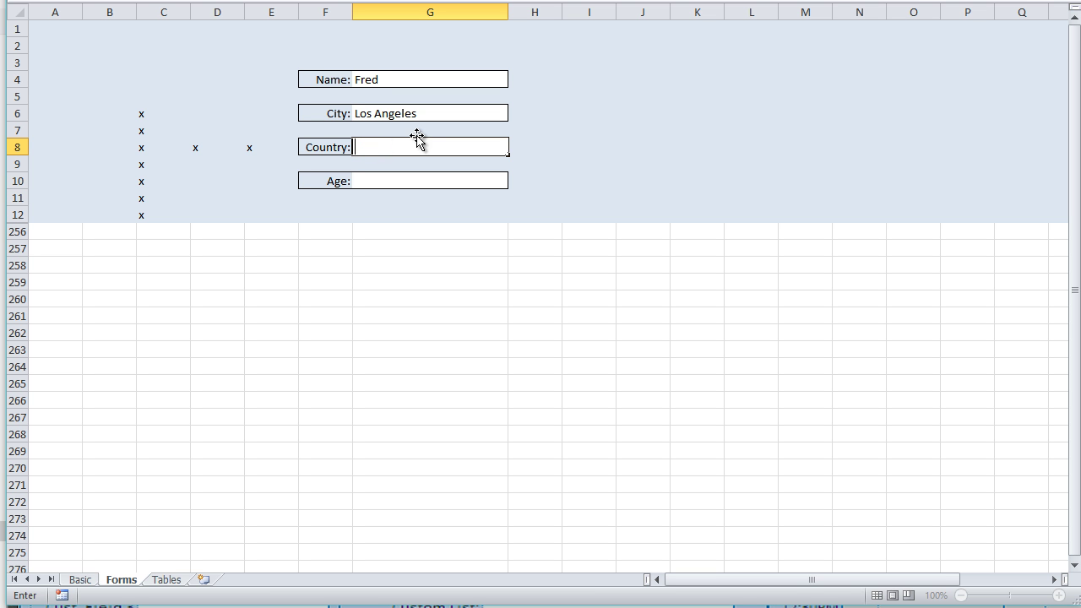
{"action": "left_click", "coordinate": [205, 175]}
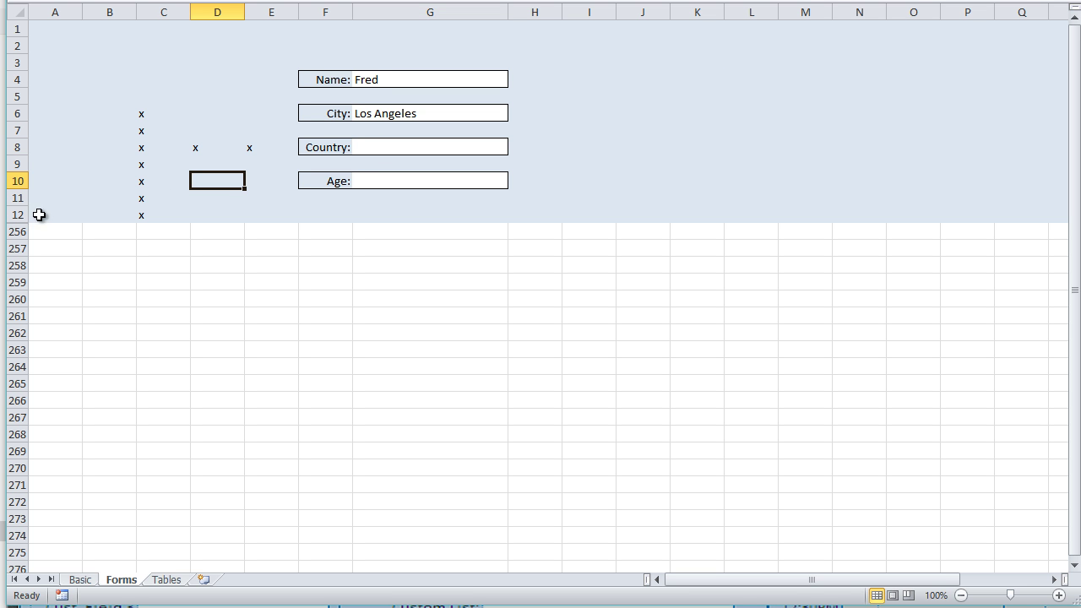
Unhide the rows between rows 12 and 256 on the Forms sheet
{"action": "left_click", "coordinate": [14, 216]}
{"action": "left_click_drag", "start_coordinate": [11, 222], "coordinate": [12, 230]}
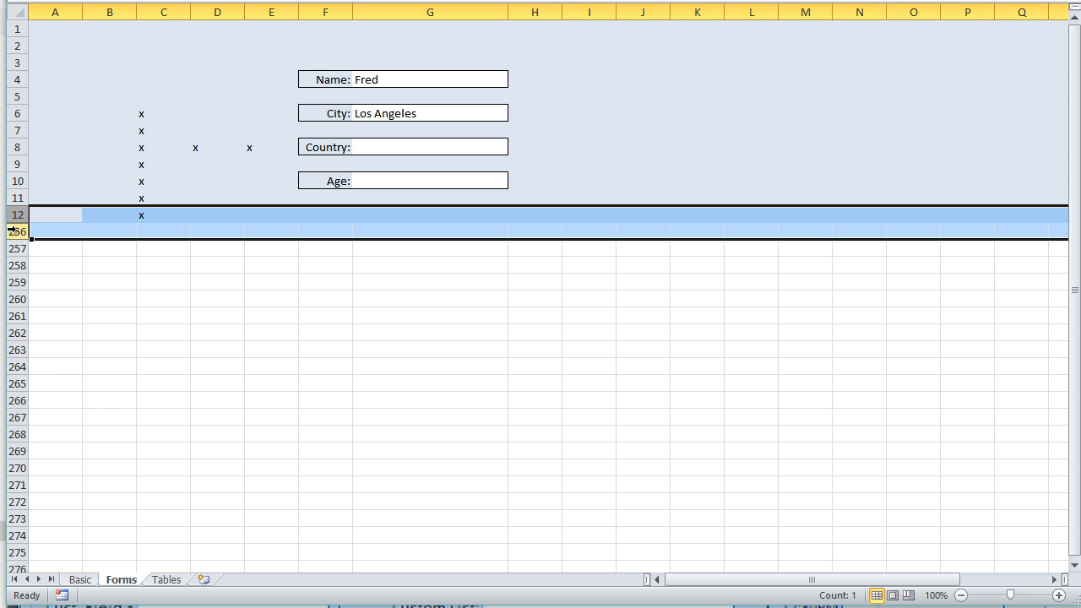
{"action": "right_click", "coordinate": [12, 231]}
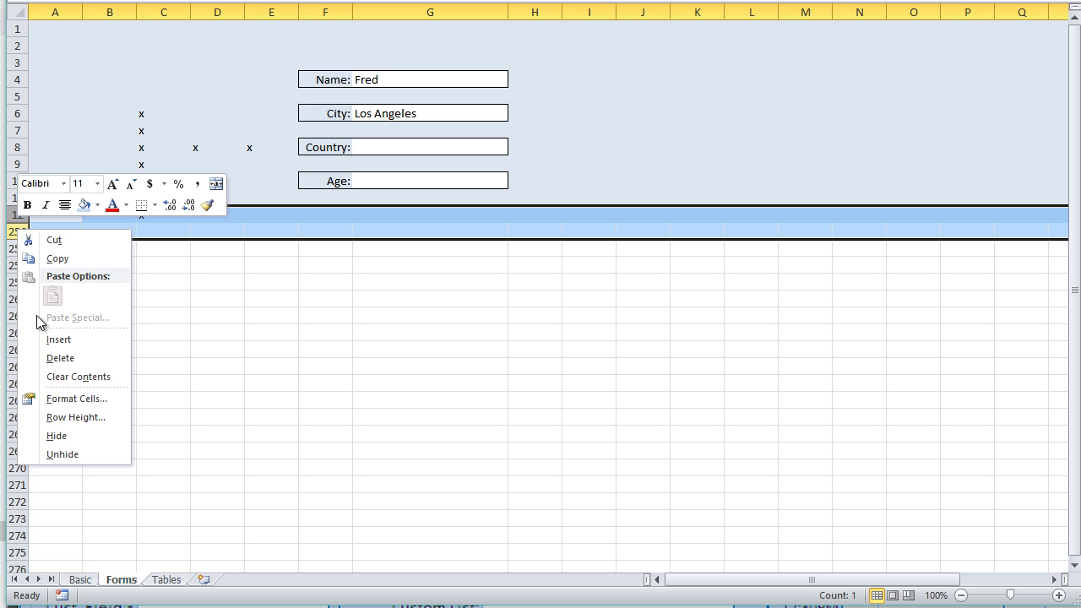
{"action": "left_click", "coordinate": [72, 447]}
Set the font color of the country list G13:G255 to the pale blue that matches the form's background
{"action": "left_click", "coordinate": [412, 234]}
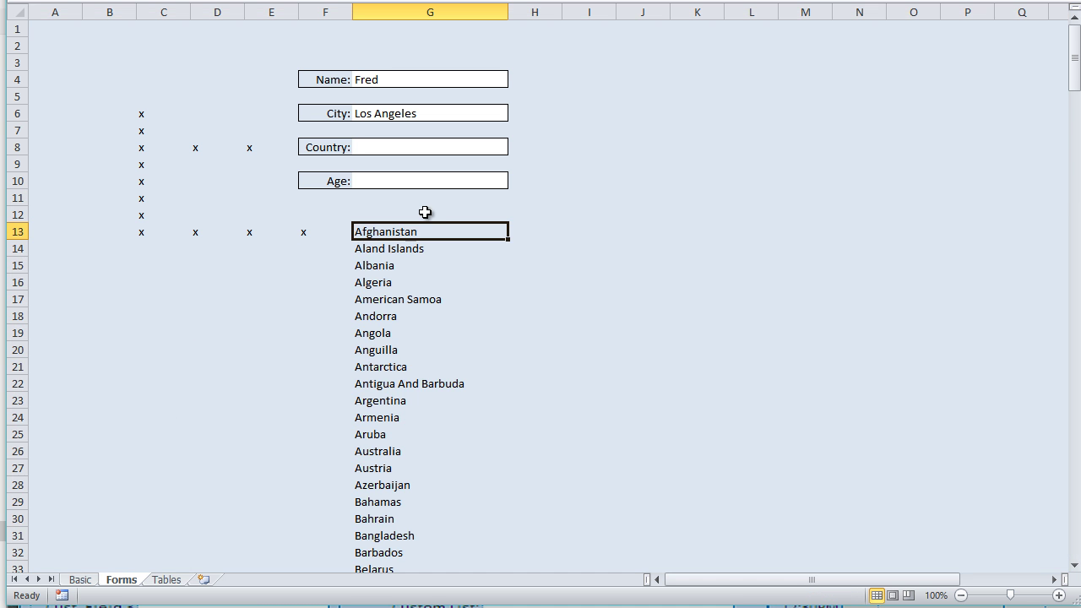
{"action": "key", "text": "ctrl+shift+Down"}
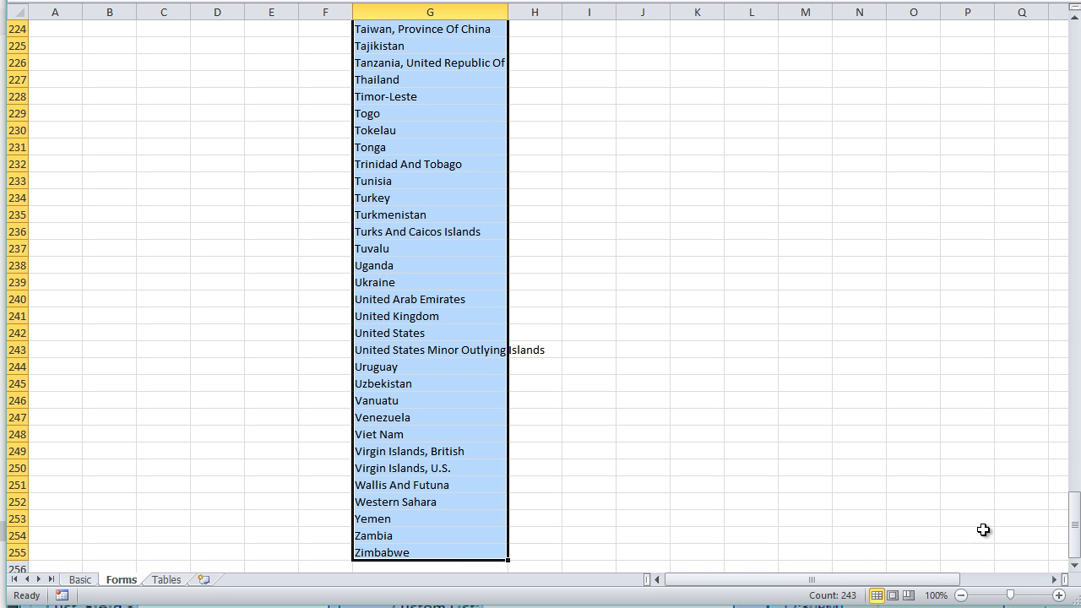
{"action": "left_click_drag", "start_coordinate": [1075, 530], "coordinate": [1074, 61]}
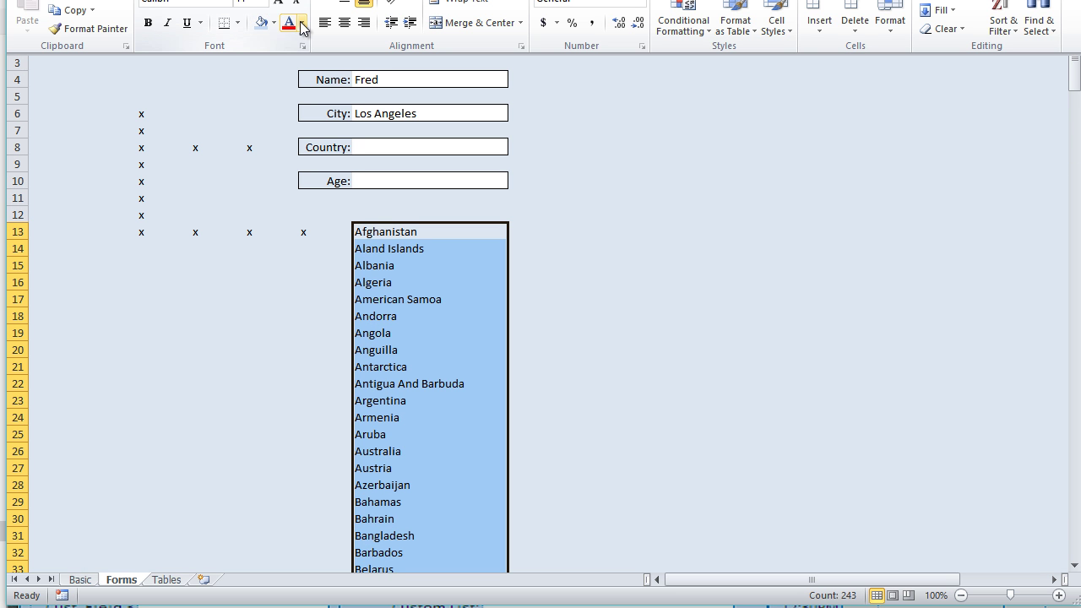
{"action": "left_click", "coordinate": [302, 25]}
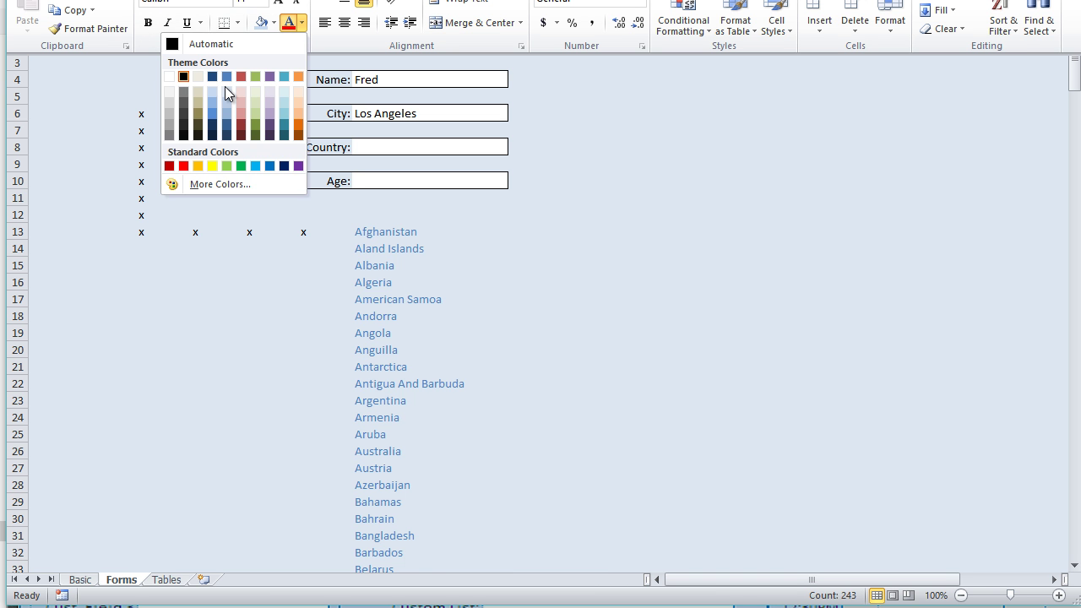
{"action": "left_click", "coordinate": [227, 89]}
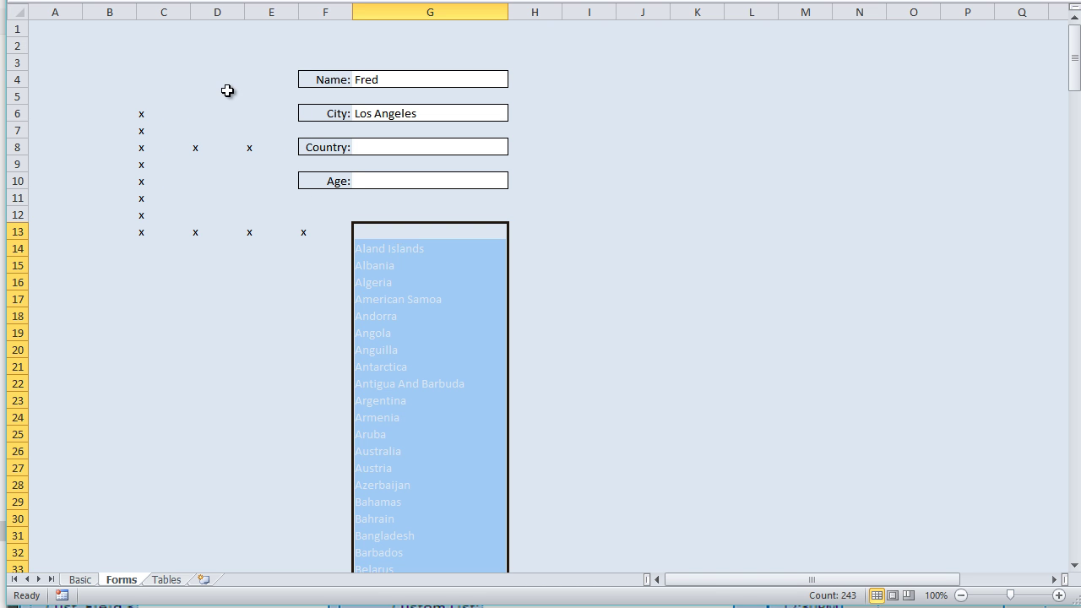
{"action": "left_click", "coordinate": [272, 298]}
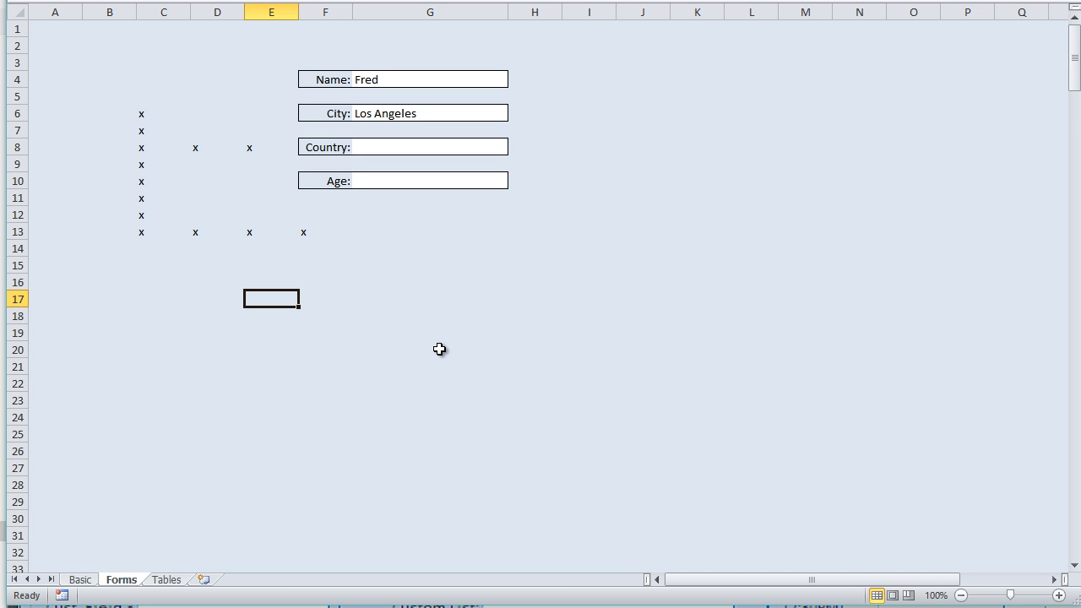
{"action": "left_click", "coordinate": [174, 581]}
{"action": "left_click", "coordinate": [278, 485]}
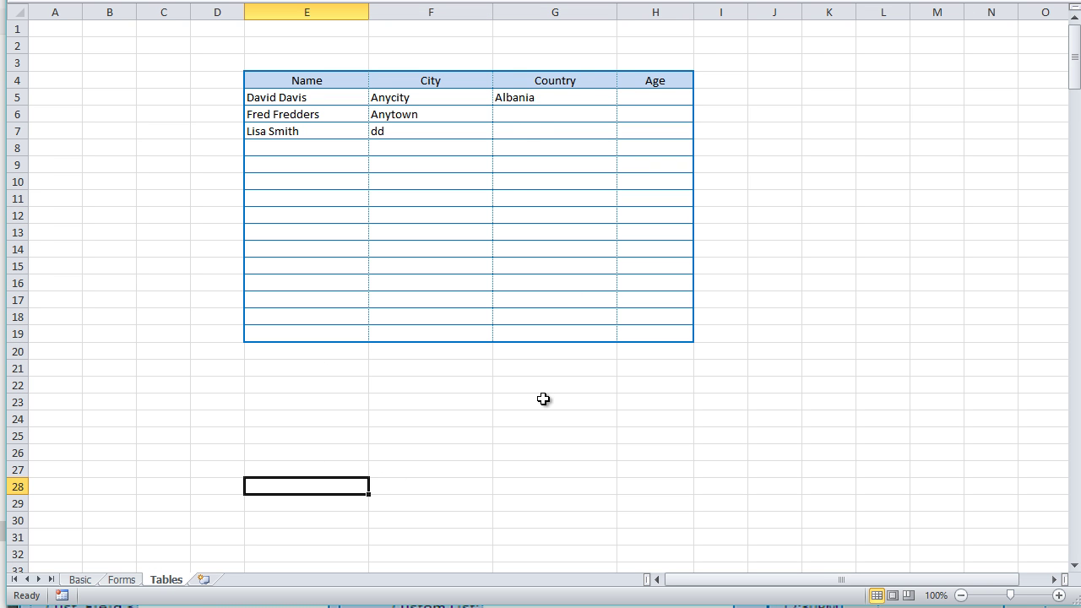
{"action": "left_click", "coordinate": [507, 114]}
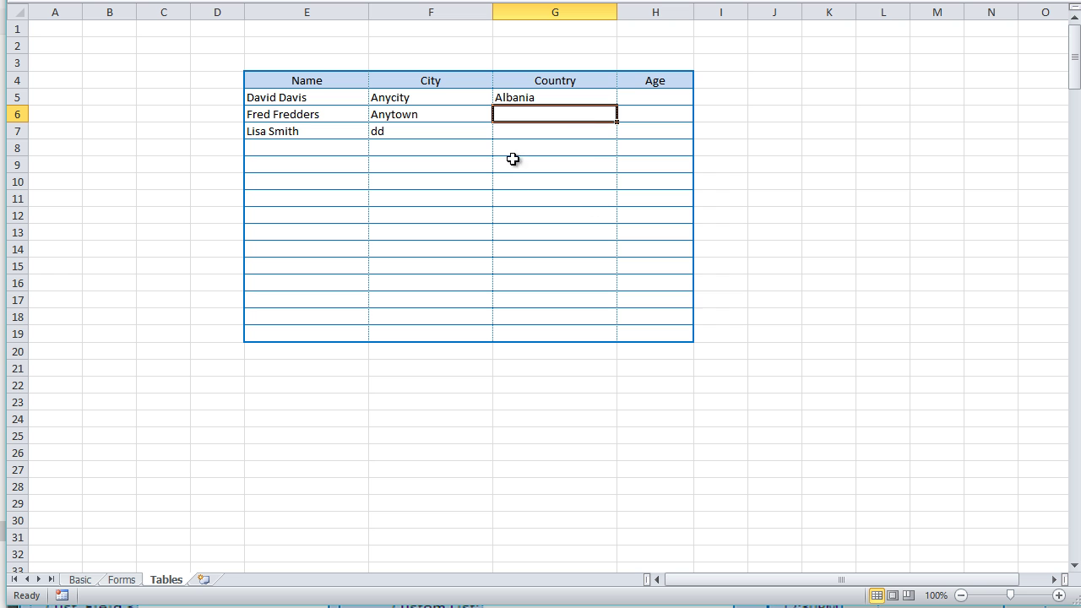
{"action": "left_click", "coordinate": [561, 145]}
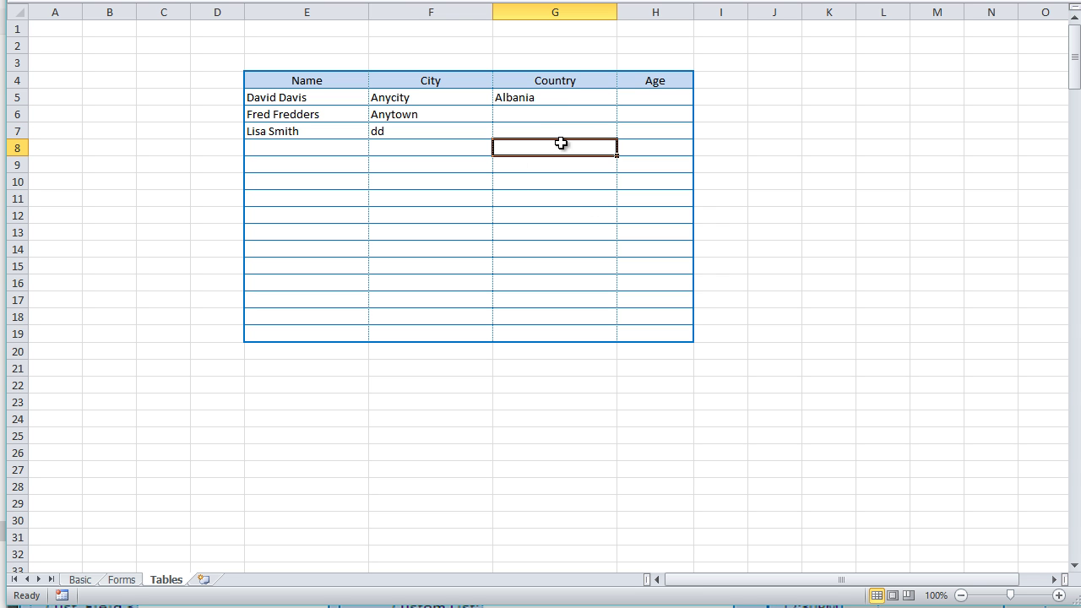
Copy the country list C7:C249 from the Basic sheet
{"action": "left_click", "coordinate": [79, 581]}
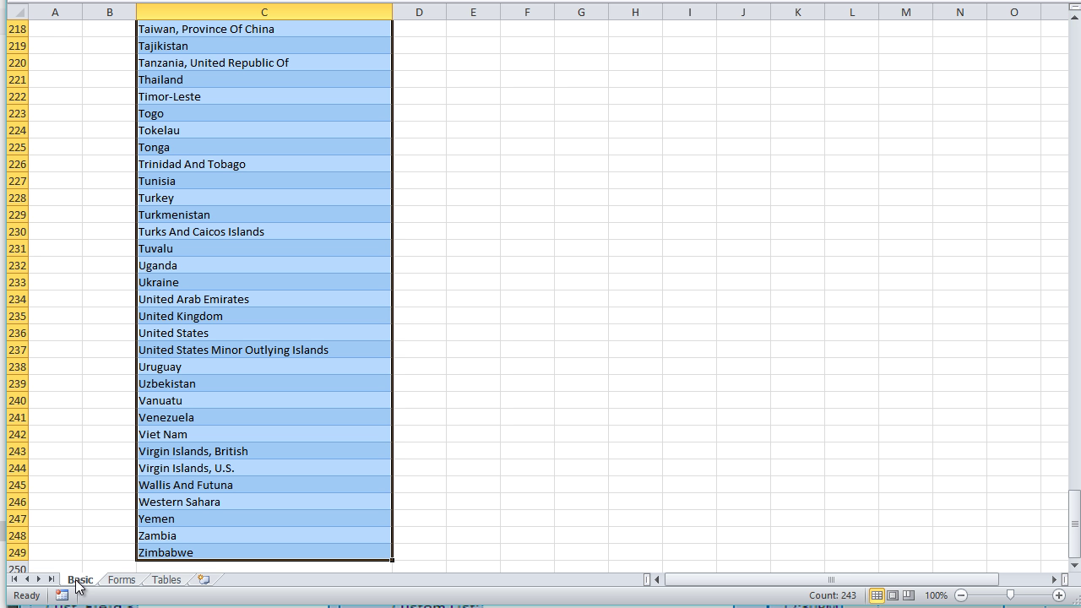
{"action": "right_click", "coordinate": [237, 168]}
{"action": "left_click", "coordinate": [190, 200]}
{"action": "scroll", "coordinate": [185, 228], "scroll_direction": "up", "scroll_amount": 20}
Paste the copied country list as links into the Tables sheet, starting at cell G22 below the Country column
{"action": "left_click", "coordinate": [166, 580]}
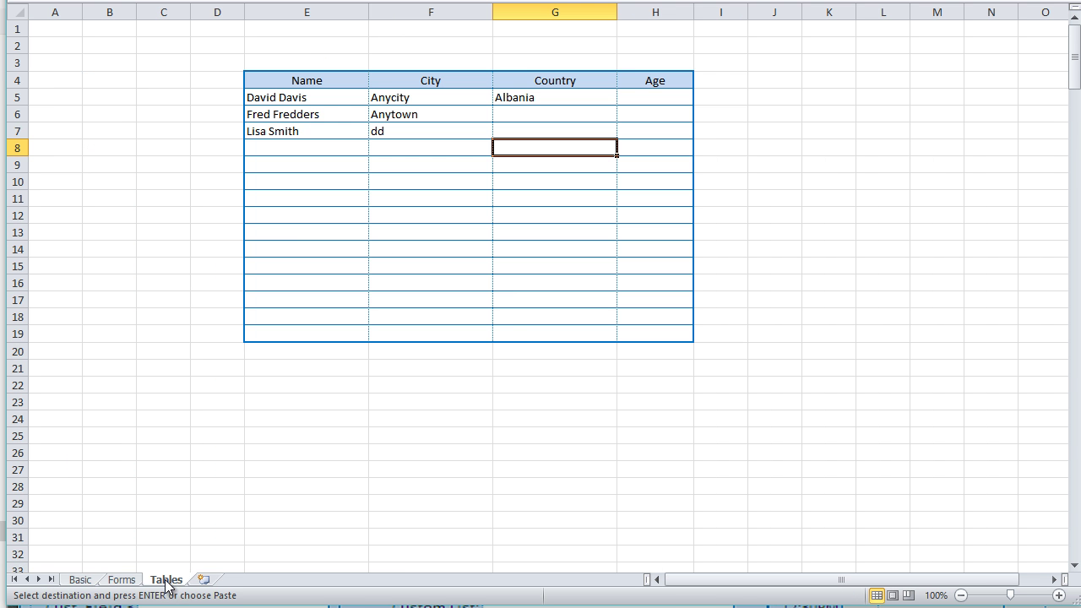
{"action": "left_click", "coordinate": [529, 382]}
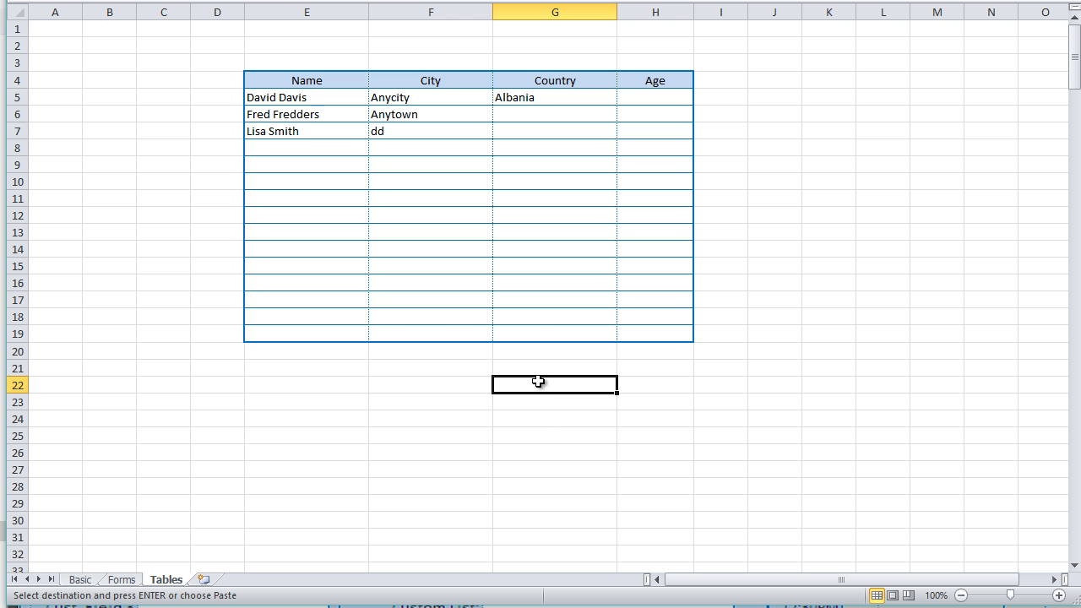
{"action": "right_click", "coordinate": [537, 381]}
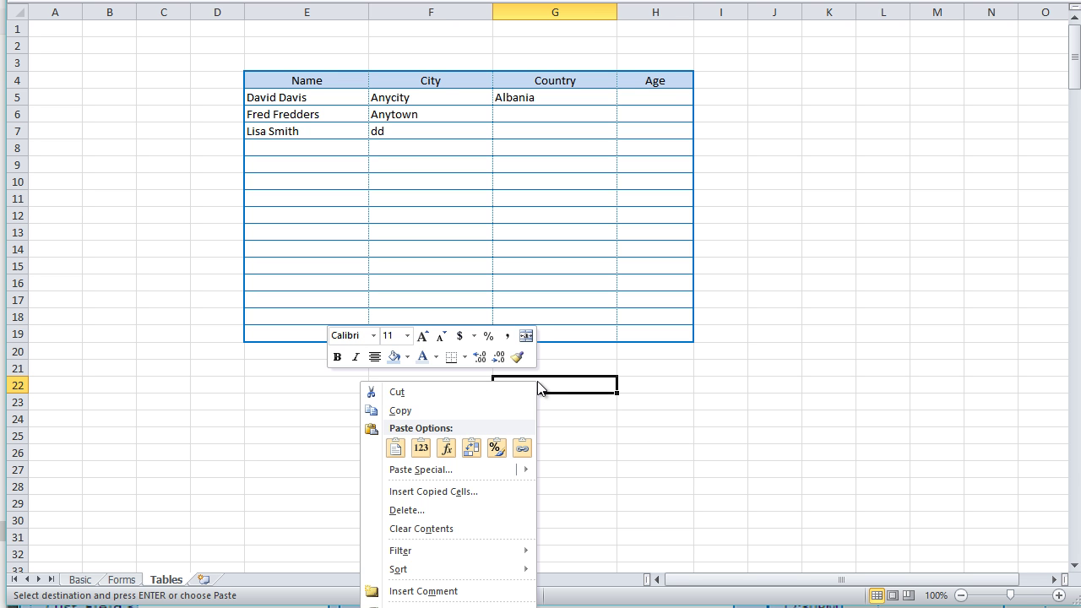
{"action": "left_click", "coordinate": [523, 451]}
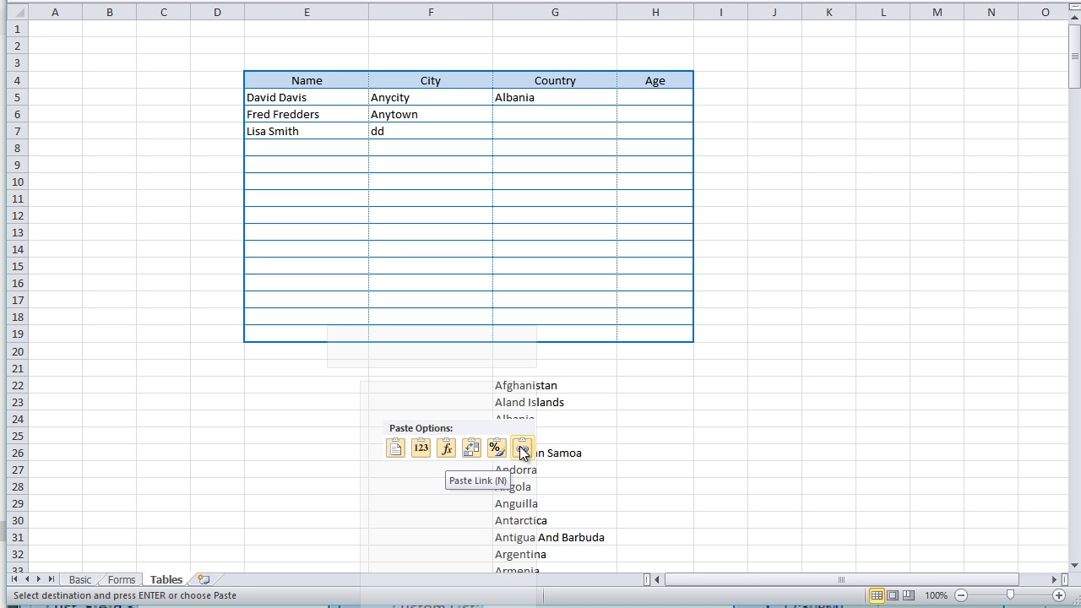
{"action": "left_click", "coordinate": [81, 580]}
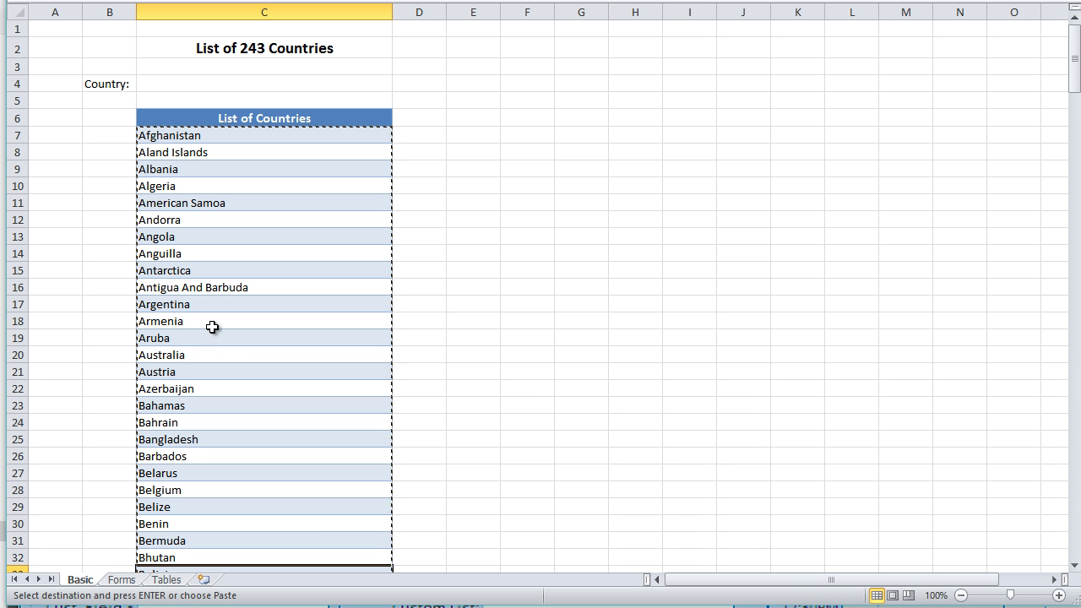
{"action": "left_click", "coordinate": [167, 580]}
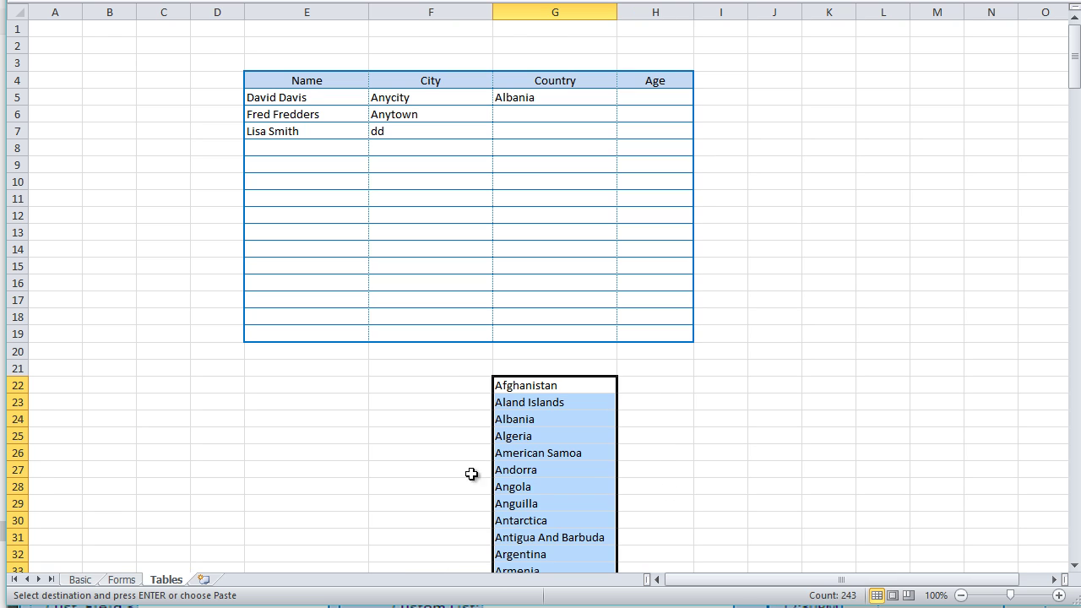
Try entering Samoa in the third record's Country cell G7 to test autocomplete from the list below
{"action": "left_click", "coordinate": [443, 402]}
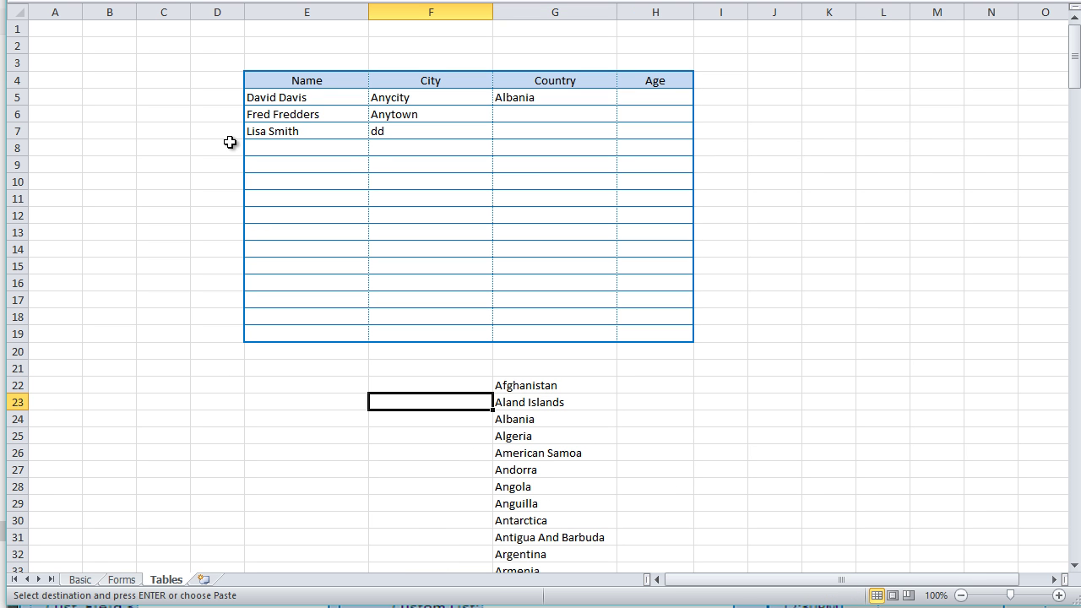
{"action": "left_click", "coordinate": [216, 97]}
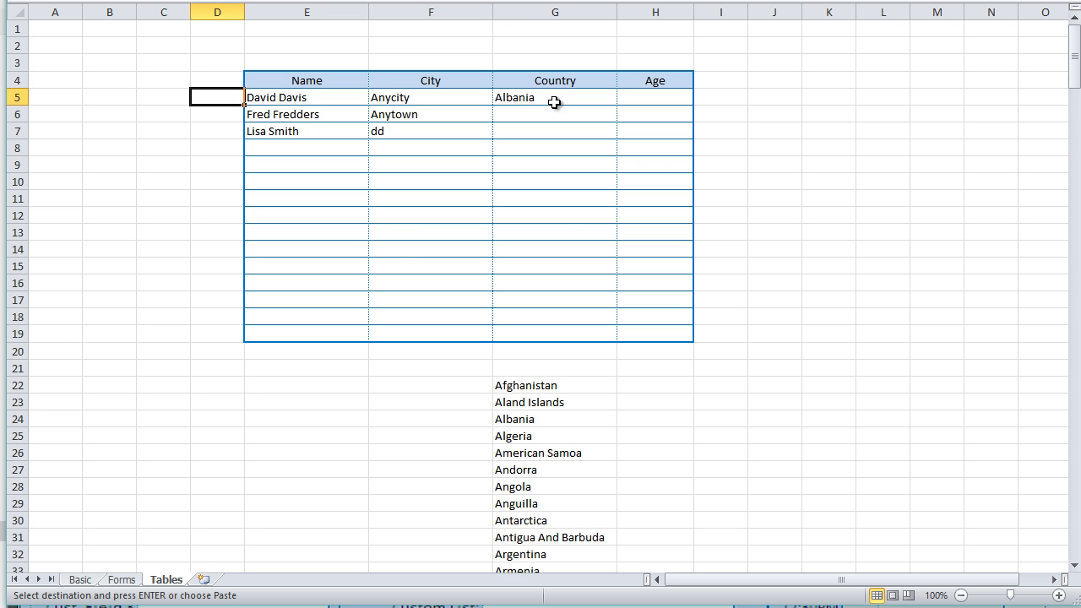
{"action": "left_click", "coordinate": [538, 134]}
{"action": "type", "text": "Samoa"}
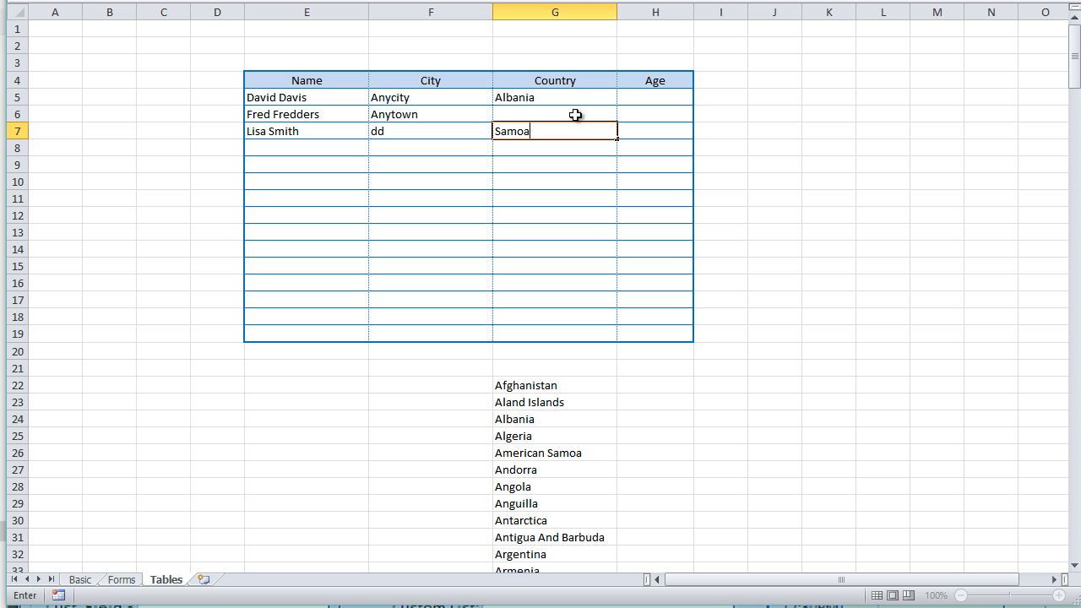
{"action": "left_click", "coordinate": [575, 115]}
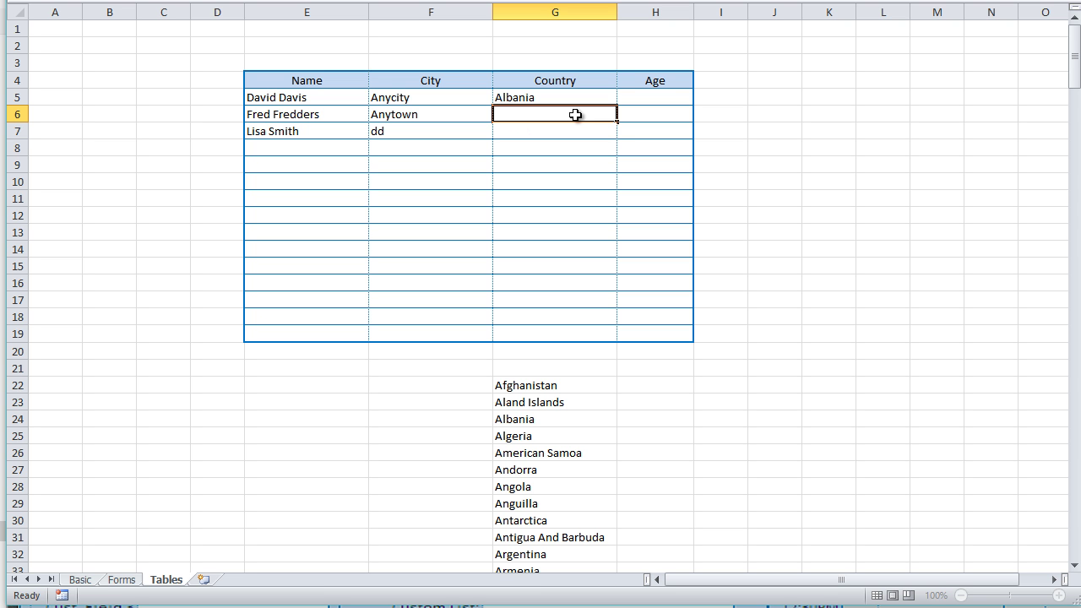
Enter x as a filler in the second record's empty Country cell G6
{"action": "type", "text": "x"}
{"action": "left_click", "coordinate": [519, 154]}
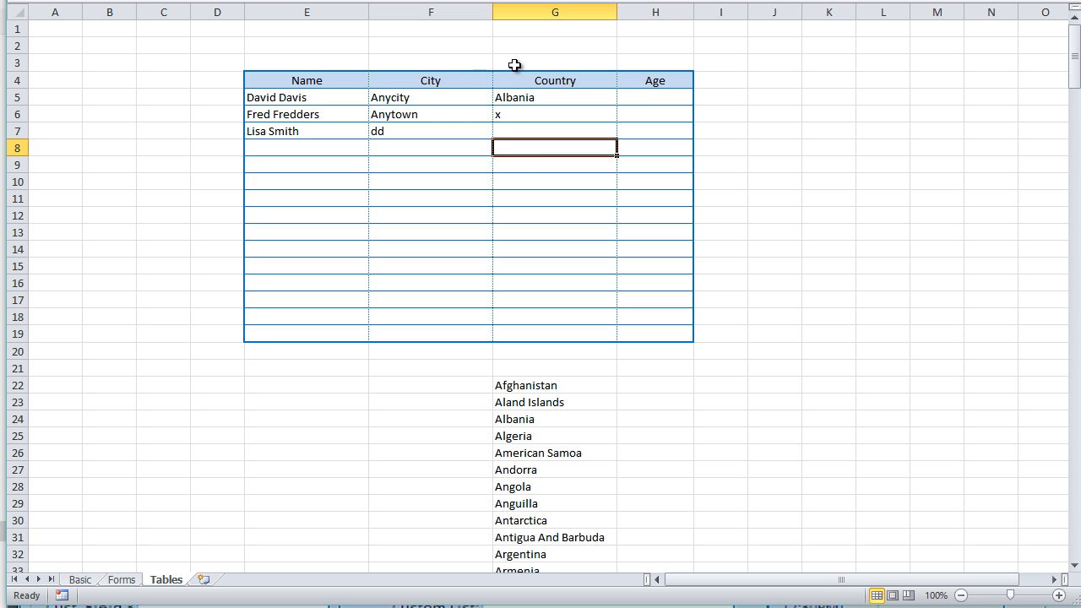
{"action": "left_click_drag", "start_coordinate": [489, 74], "coordinate": [357, 75]}
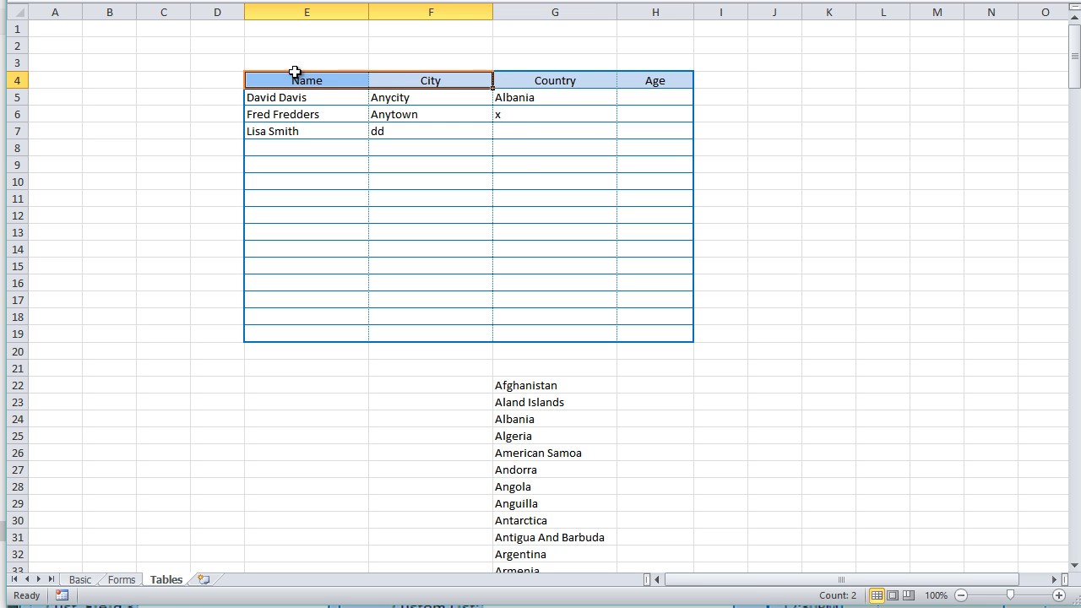
{"action": "left_click", "coordinate": [223, 76]}
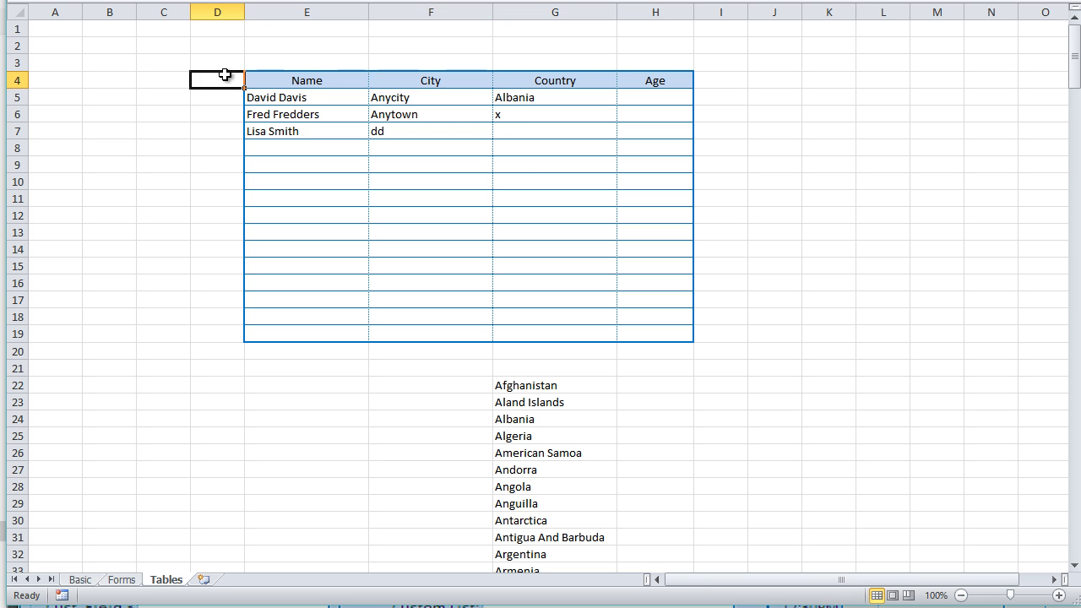
Enter x as a filler in cells D7, D8, C8 and C9 beside the table
{"action": "left_click", "coordinate": [218, 134]}
{"action": "type", "text": "x"}
{"action": "mouse_move", "coordinate": [193, 152]}
{"action": "left_mouse_down"}
{"action": "mouse_move", "coordinate": [169, 147]}
{"action": "mouse_move", "coordinate": [193, 151]}
{"action": "left_mouse_up"}
{"action": "type", "text": "x"}
{"action": "left_click", "coordinate": [166, 147]}
{"action": "key", "text": "Return"}
{"action": "left_click", "coordinate": [166, 147]}
{"action": "type", "text": "x"}
{"action": "key", "text": "Return"}
{"action": "type", "text": "x"}
{"action": "key", "text": "Return"}
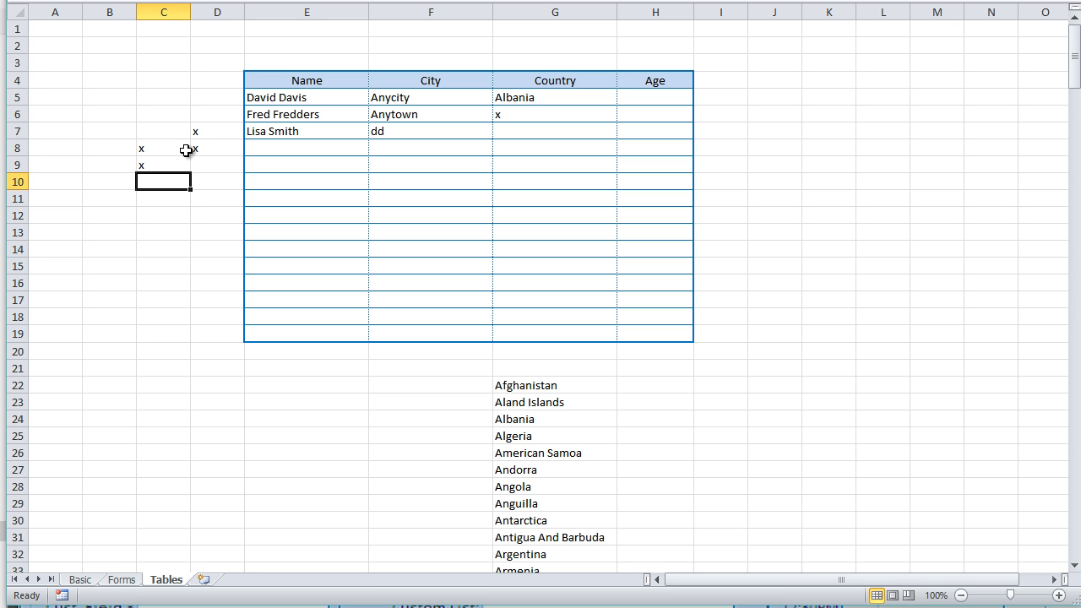
Continue the x filler chain down C10:C22 and across D22, E22 and F22 to the start of the country list
{"action": "left_click_drag", "start_coordinate": [181, 145], "coordinate": [189, 372]}
{"action": "left_click", "coordinate": [240, 384]}
{"action": "type", "text": "x"}
{"action": "left_click", "coordinate": [290, 386]}
{"action": "type", "text": "x"}
{"action": "left_click", "coordinate": [387, 391]}
{"action": "type", "text": "x"}
{"action": "left_click", "coordinate": [553, 433]}
Test country autocomplete in cell G7 with the beginnings sa and zi, and clear the entry
{"action": "left_click", "coordinate": [549, 130]}
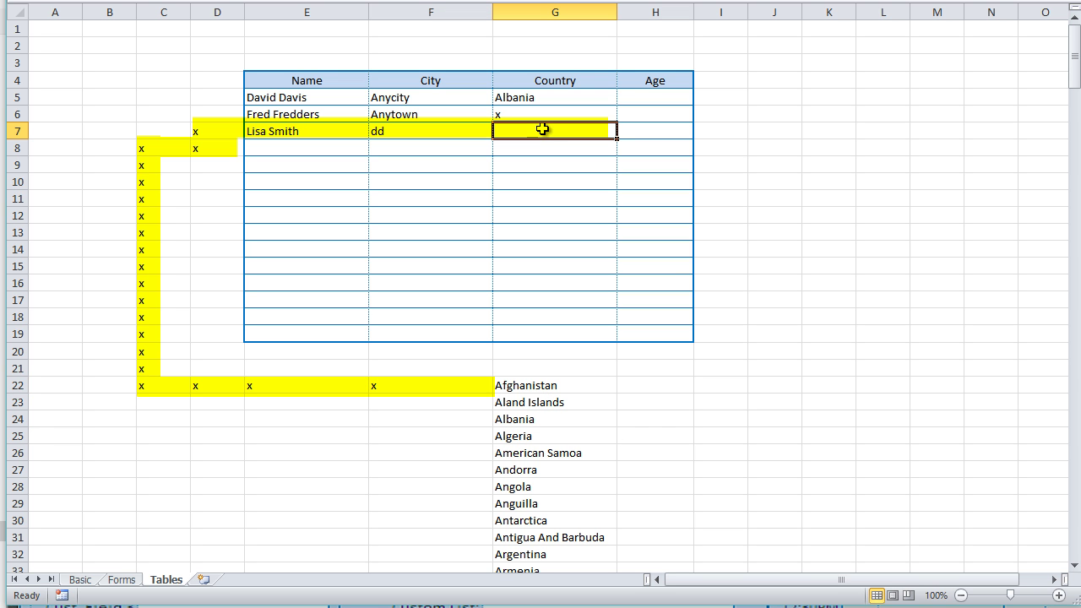
{"action": "type", "text": "sa"}
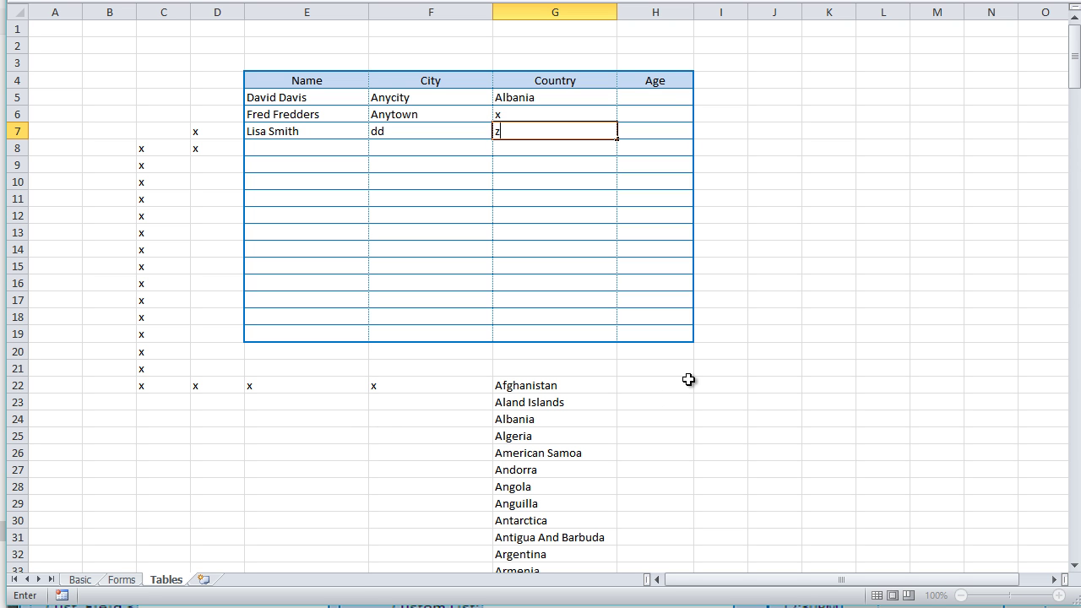
{"action": "type", "text": "i"}
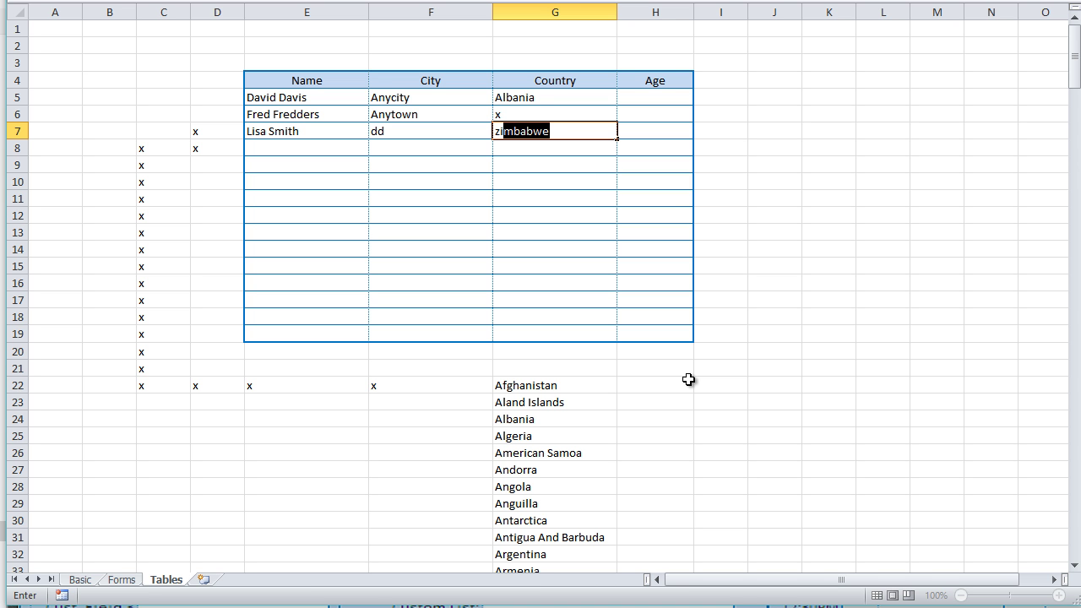
{"action": "key", "text": "BackSpace"}
{"action": "key", "text": "BackSpace"}
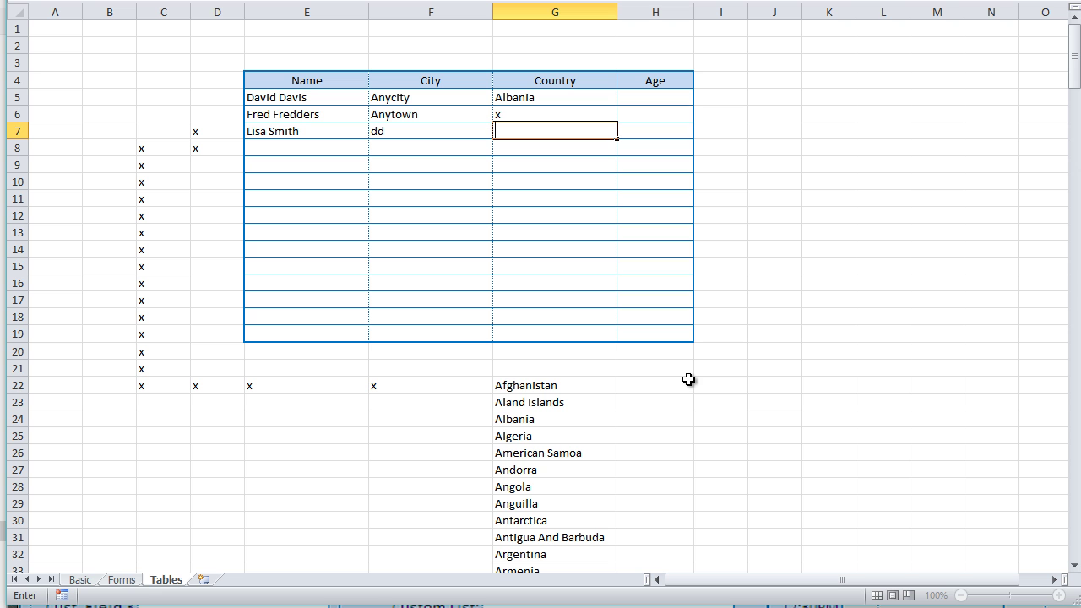
{"action": "left_click", "coordinate": [387, 502]}
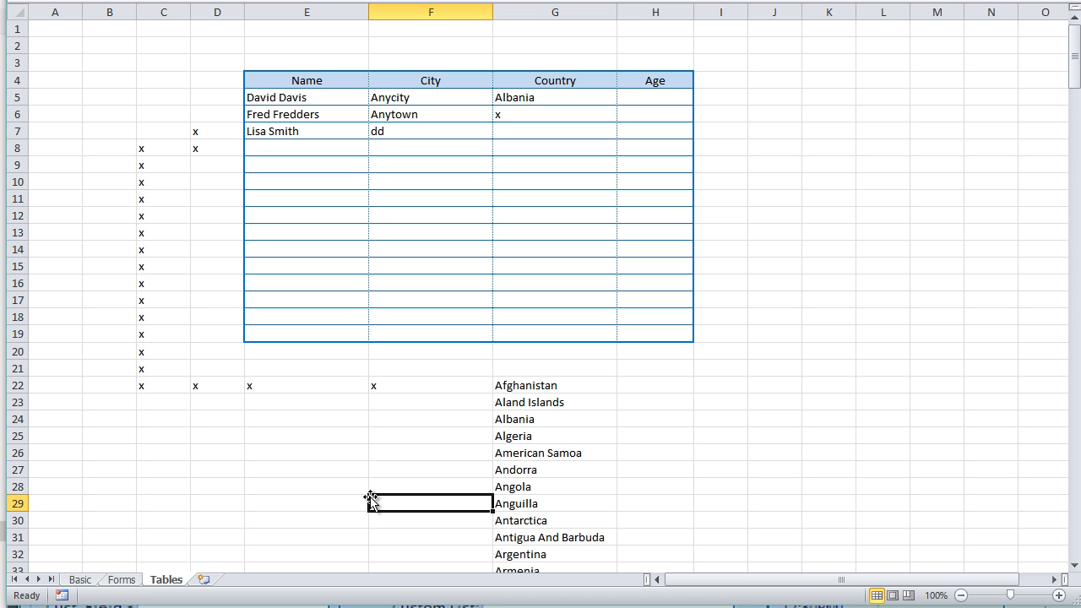